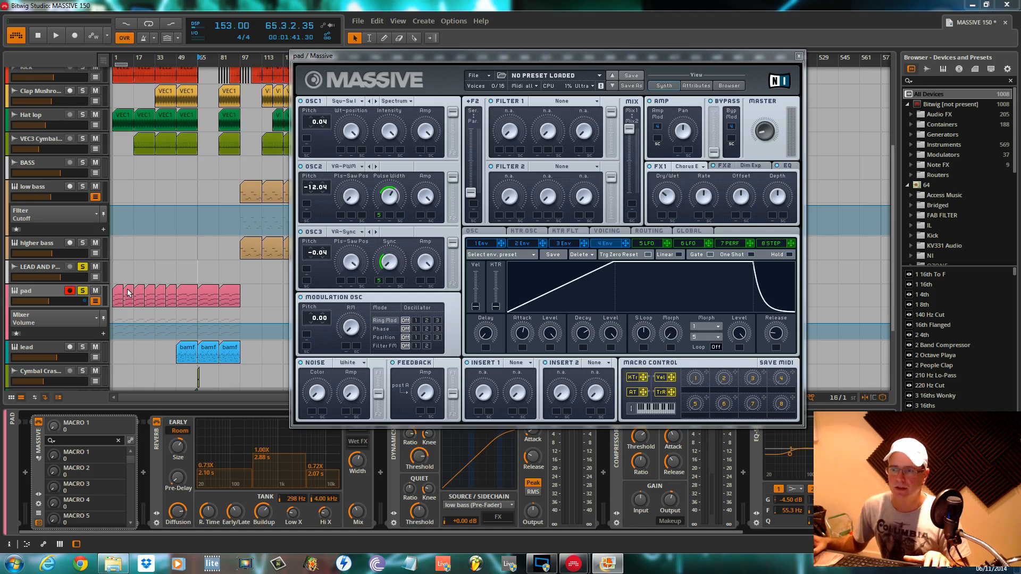
Play the pad from bar 65 and examine its Massive patch's voicing, routing, oscillator and envelope settings.
{"action": "left_click", "coordinate": [197, 275]}
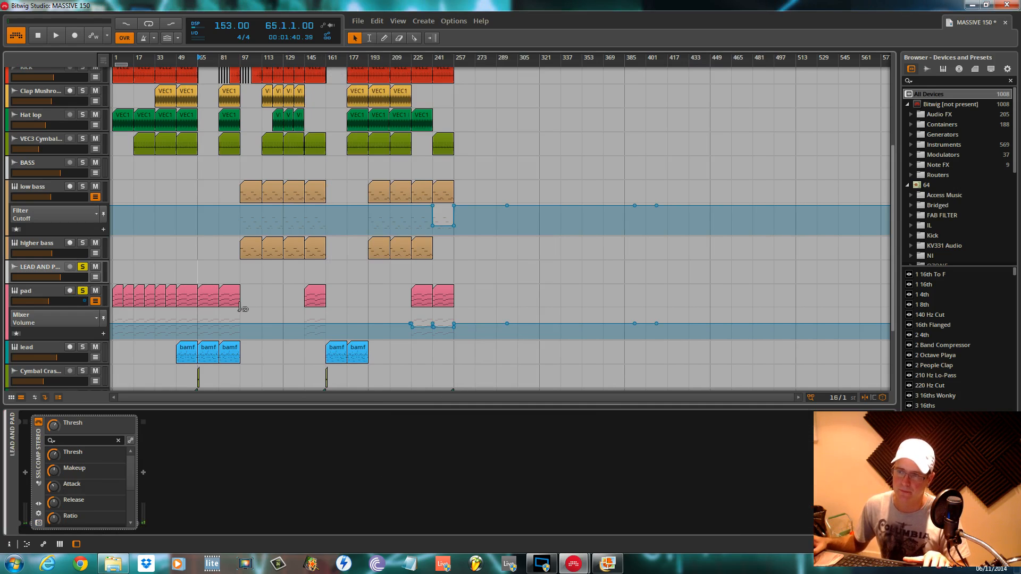
{"action": "key", "text": "space"}
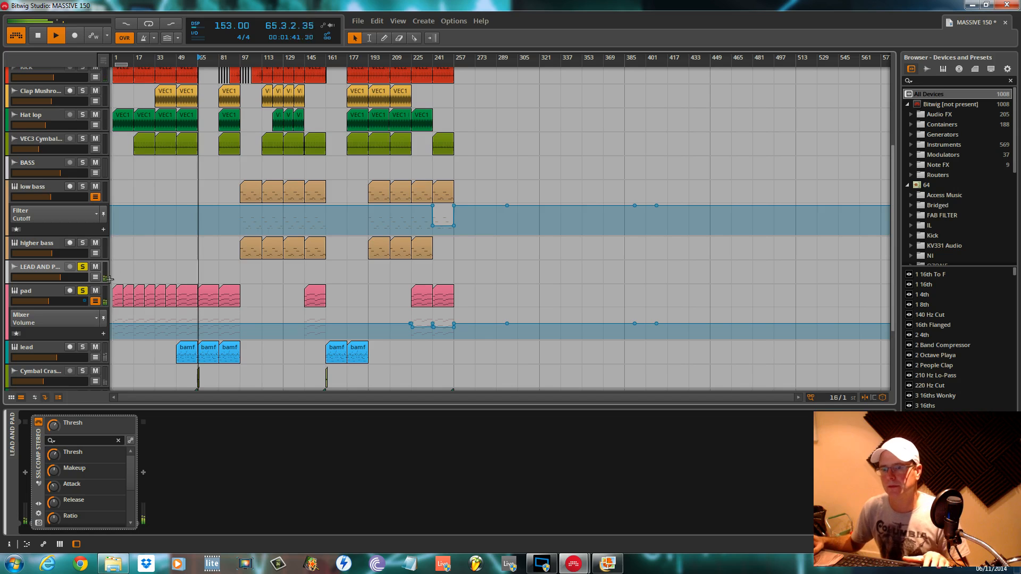
{"action": "left_click", "coordinate": [55, 300]}
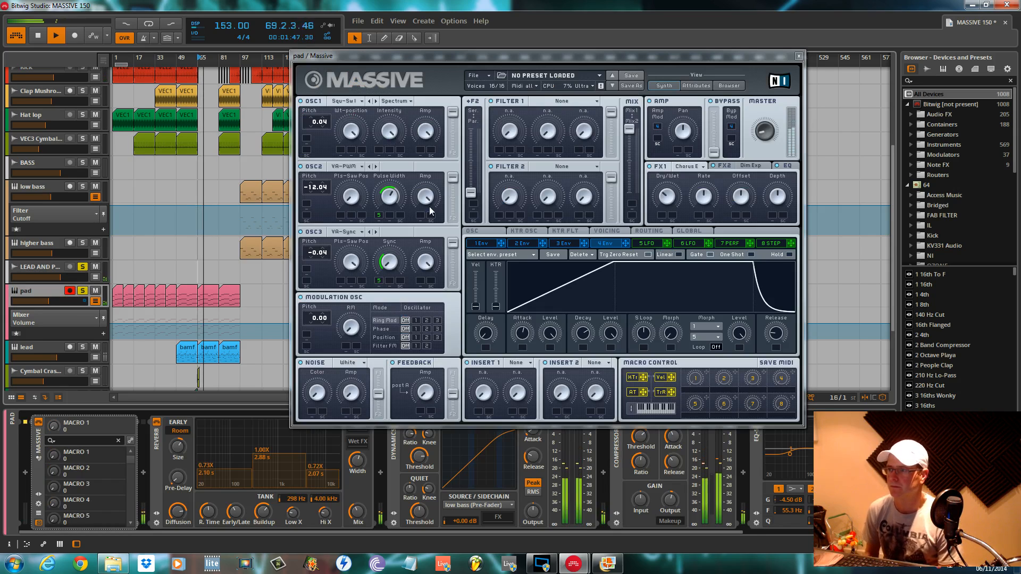
{"action": "left_click", "coordinate": [607, 231]}
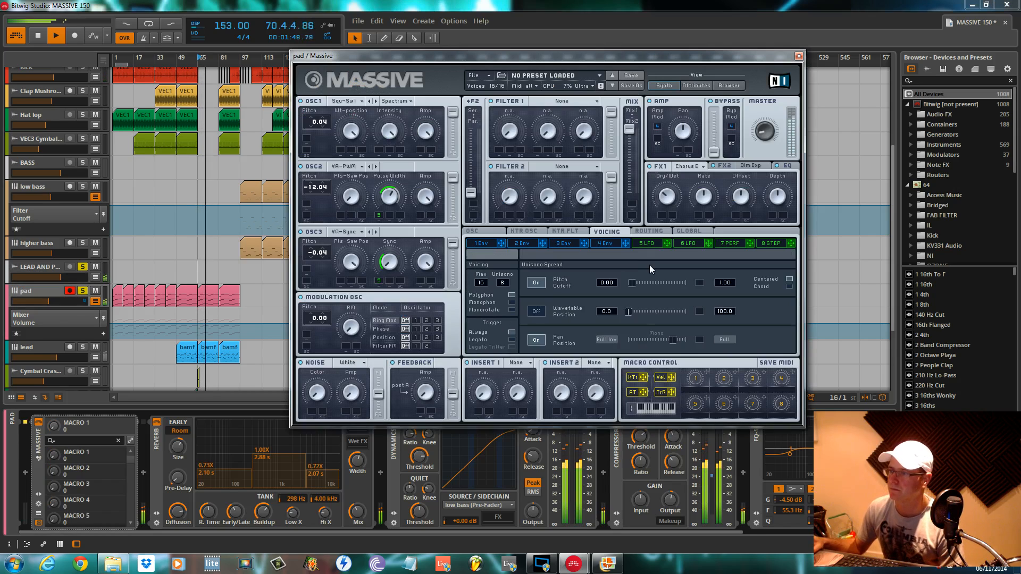
{"action": "left_click", "coordinate": [632, 283]}
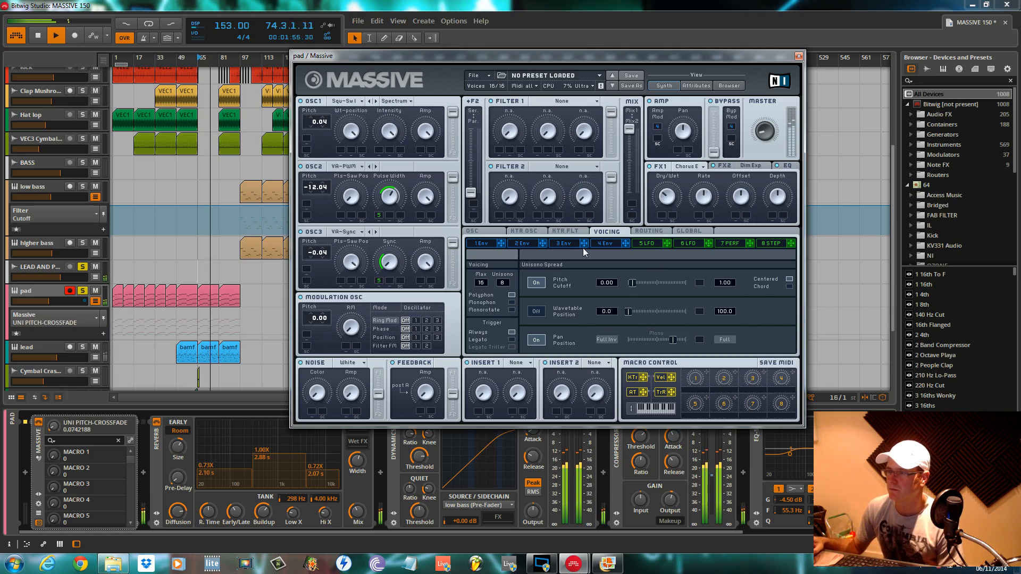
{"action": "left_click", "coordinate": [635, 232]}
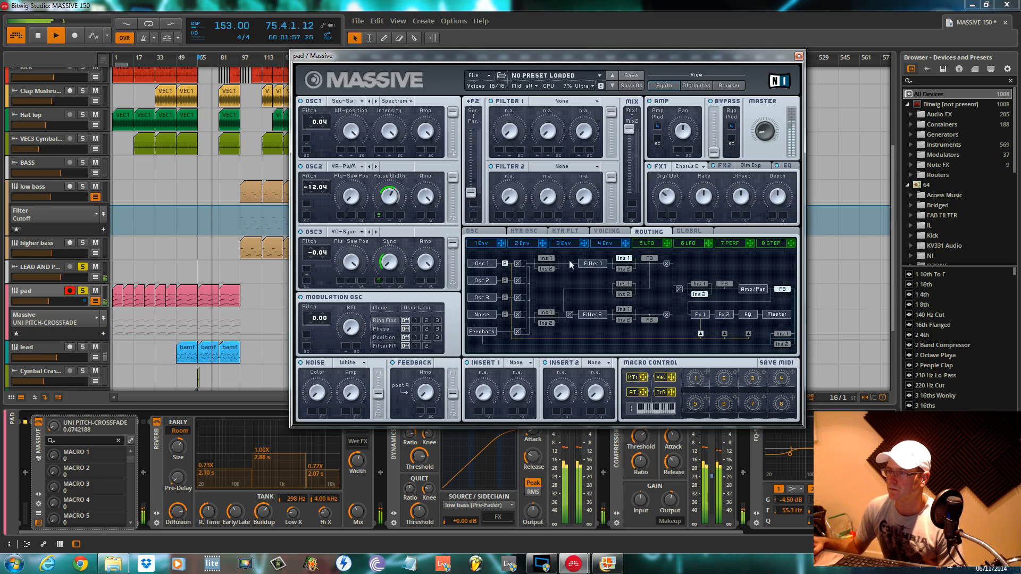
{"action": "left_click", "coordinate": [484, 231]}
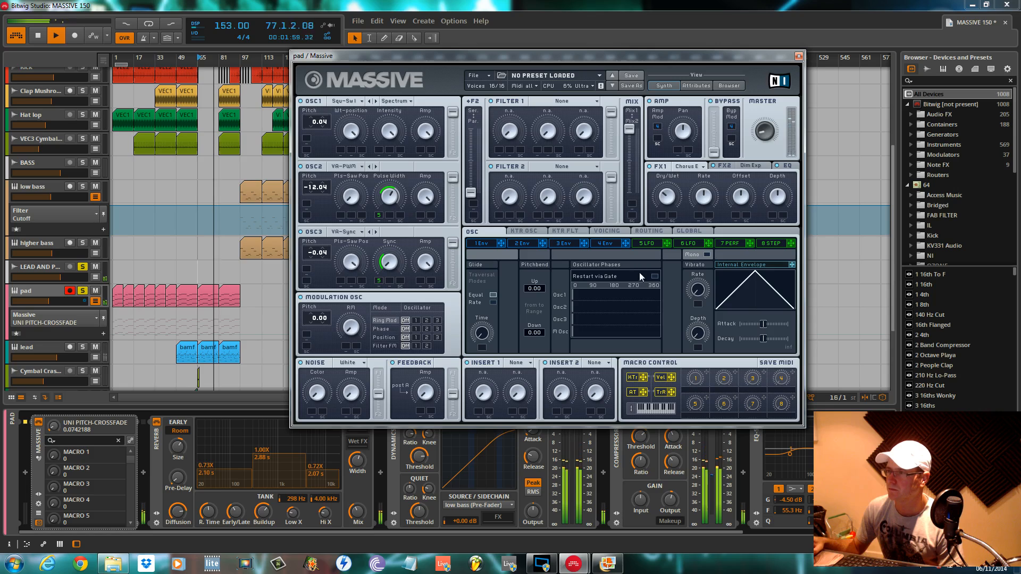
{"action": "left_click", "coordinate": [529, 243]}
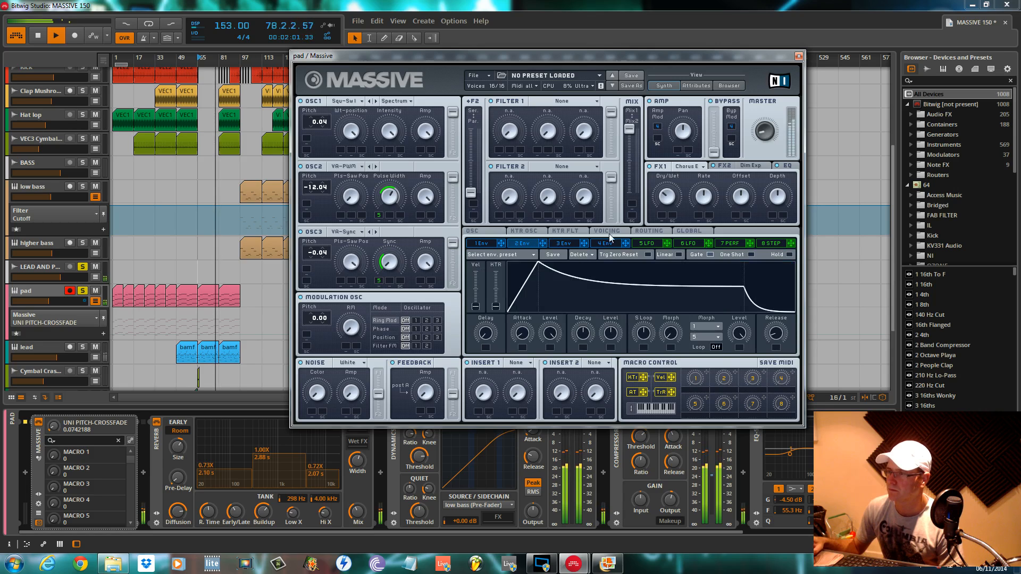
{"action": "left_click", "coordinate": [610, 246]}
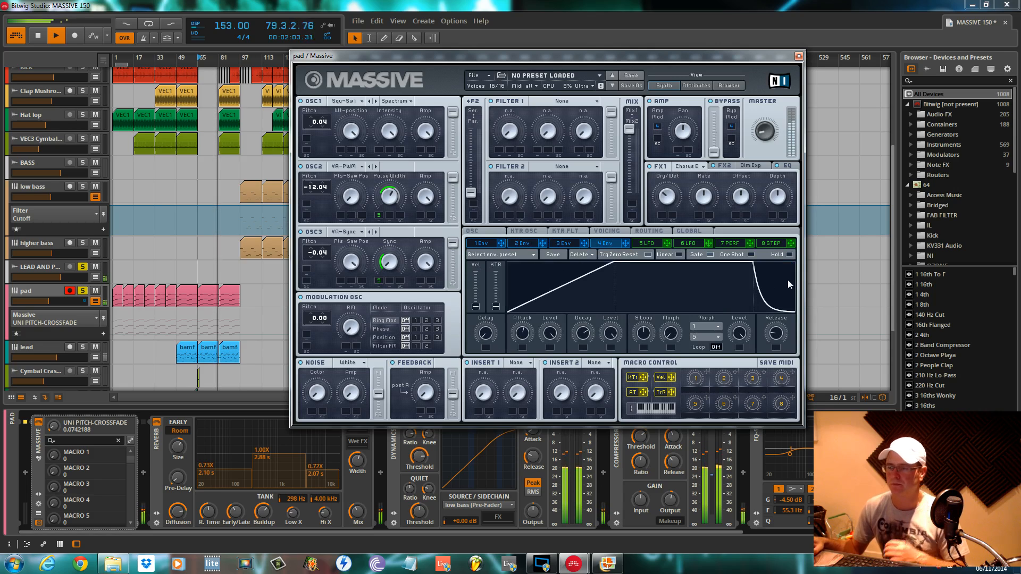
{"action": "key", "text": "space"}
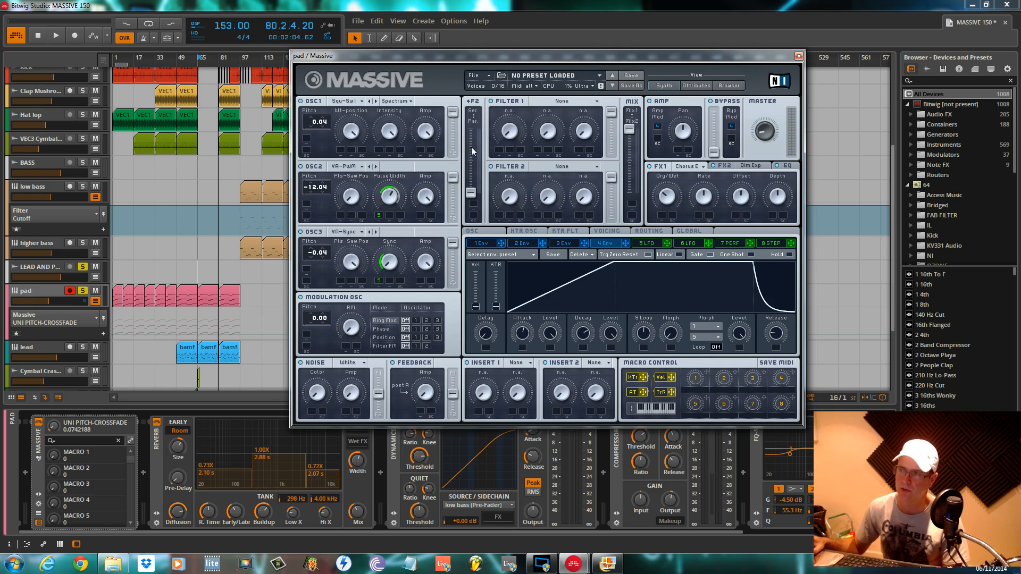
Start a new blank sound in the pad track's Massive instance.
{"action": "left_click_drag", "start_coordinate": [428, 60], "coordinate": [406, 60]}
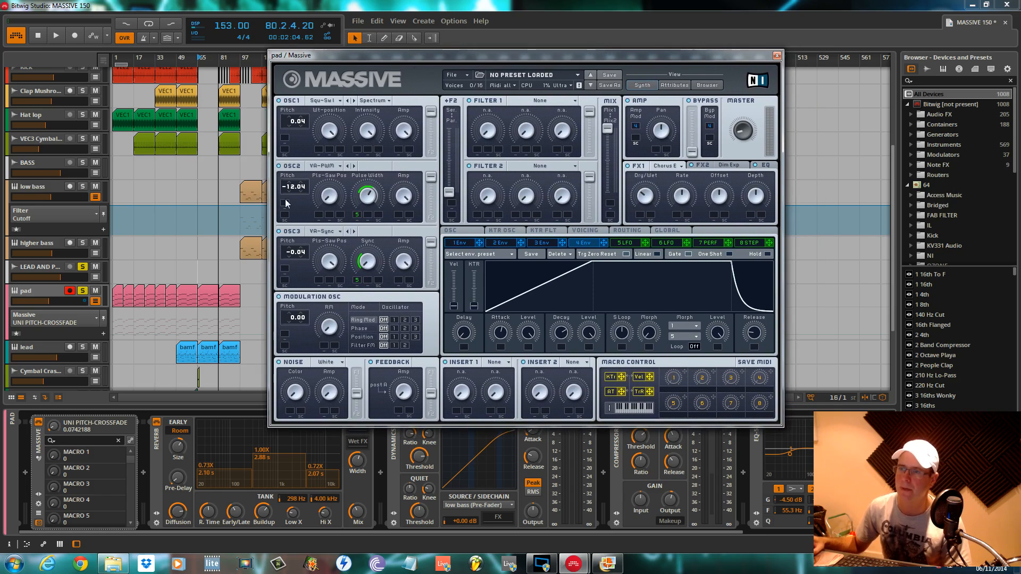
{"action": "left_click", "coordinate": [455, 75]}
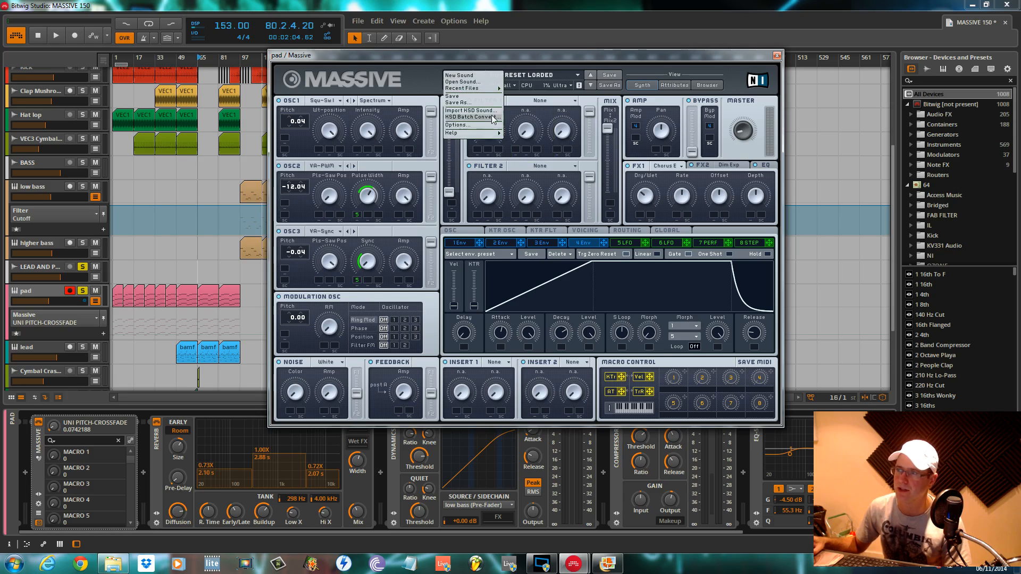
{"action": "left_click", "coordinate": [460, 76]}
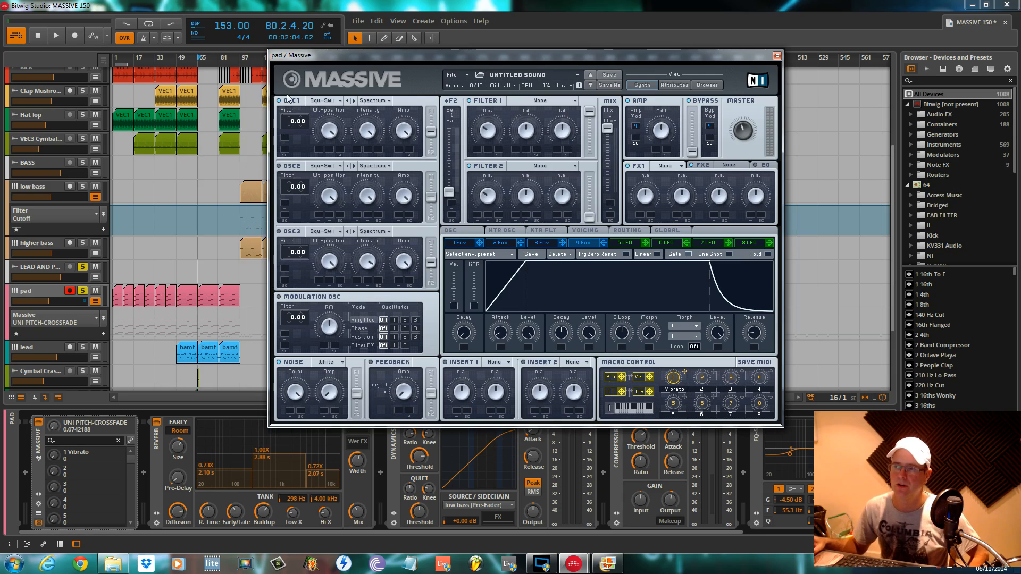
Set OSC1's Wt-position to maximum, its filter routing to 1 and its pitch to 0.10.
{"action": "left_click_drag", "start_coordinate": [420, 57], "coordinate": [415, 44]}
{"action": "left_click", "coordinate": [327, 114]}
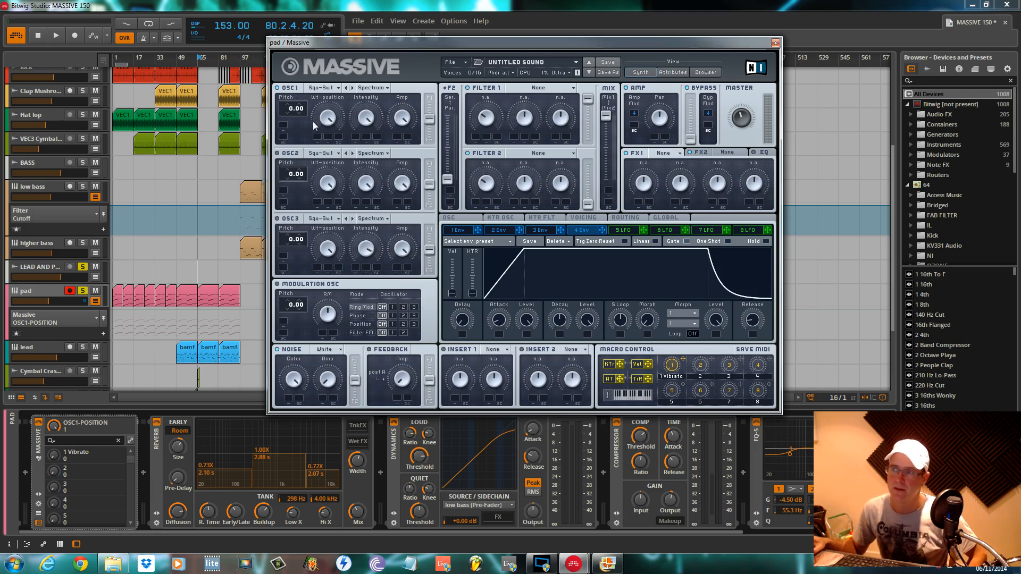
{"action": "left_click_drag", "start_coordinate": [429, 119], "coordinate": [429, 99]}
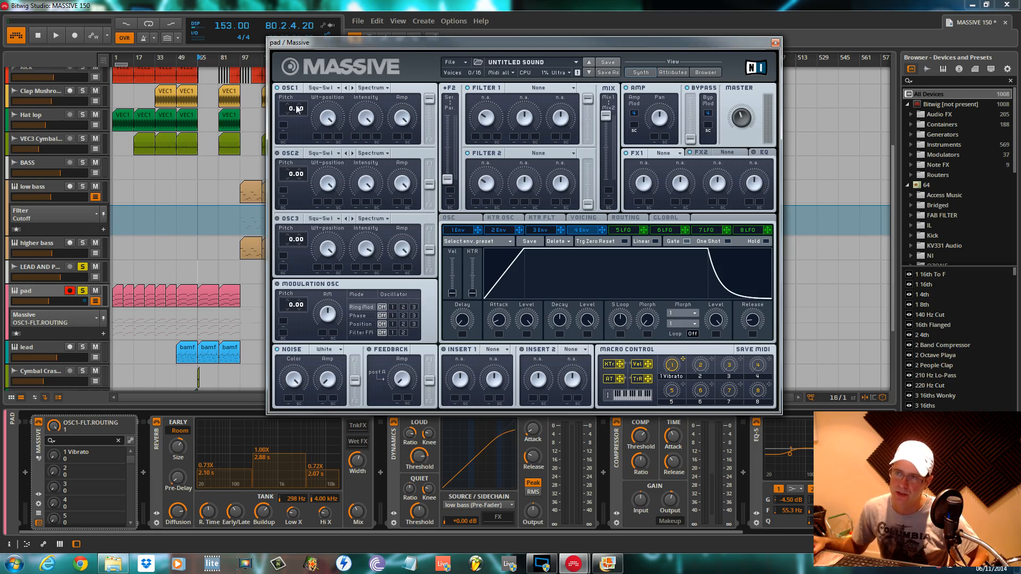
{"action": "left_click_drag", "start_coordinate": [301, 113], "coordinate": [300, 104]}
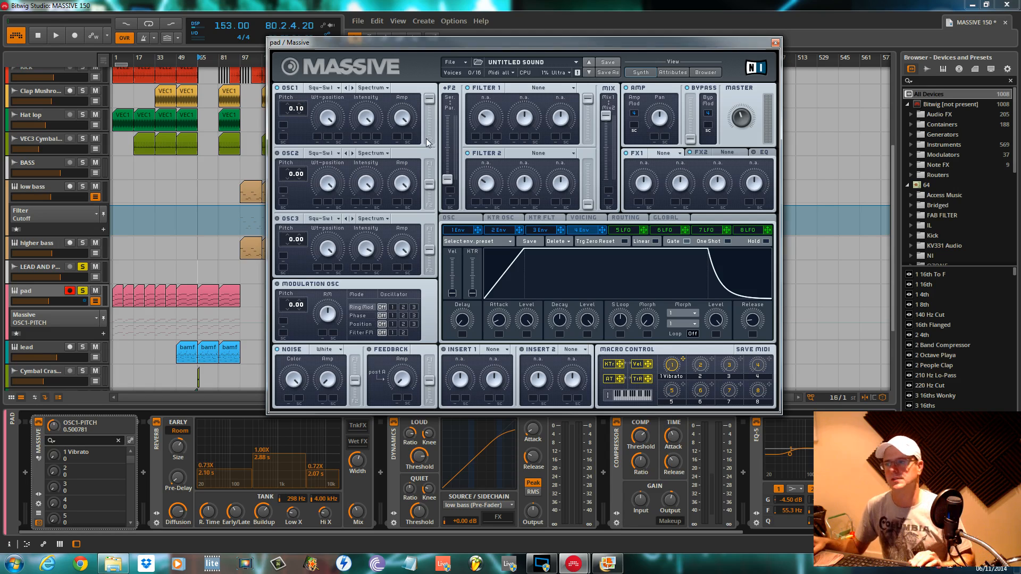
Switch off the pad track's Reverb device and audition the dry sound.
{"action": "key", "text": "space"}
{"action": "key", "text": "space"}
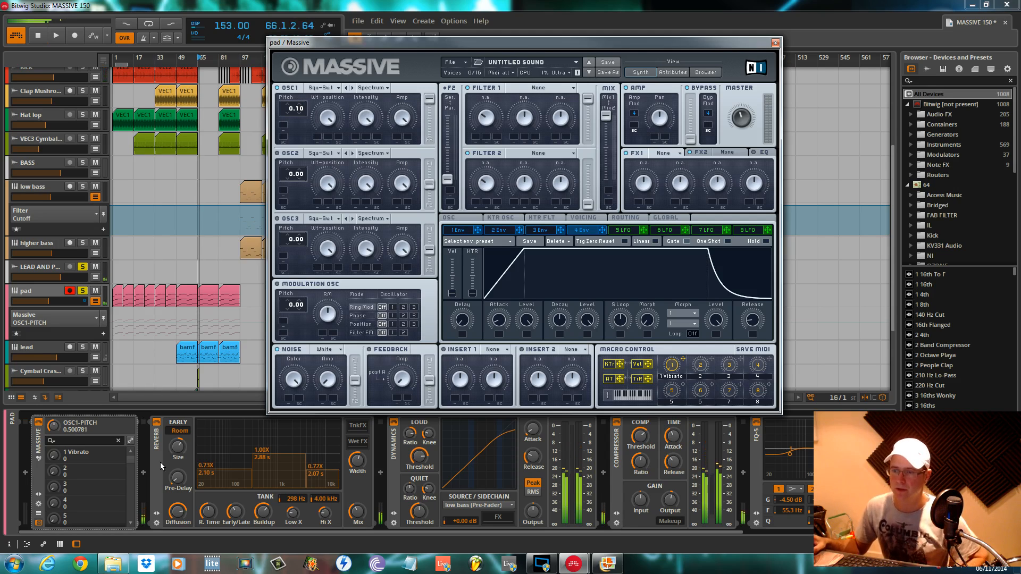
{"action": "left_click", "coordinate": [157, 424]}
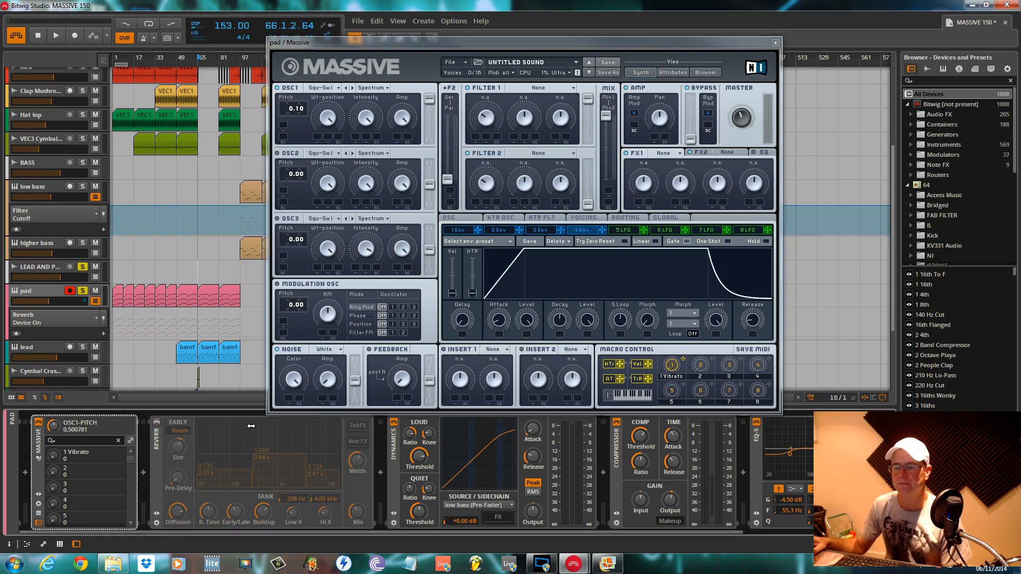
{"action": "key", "text": "space"}
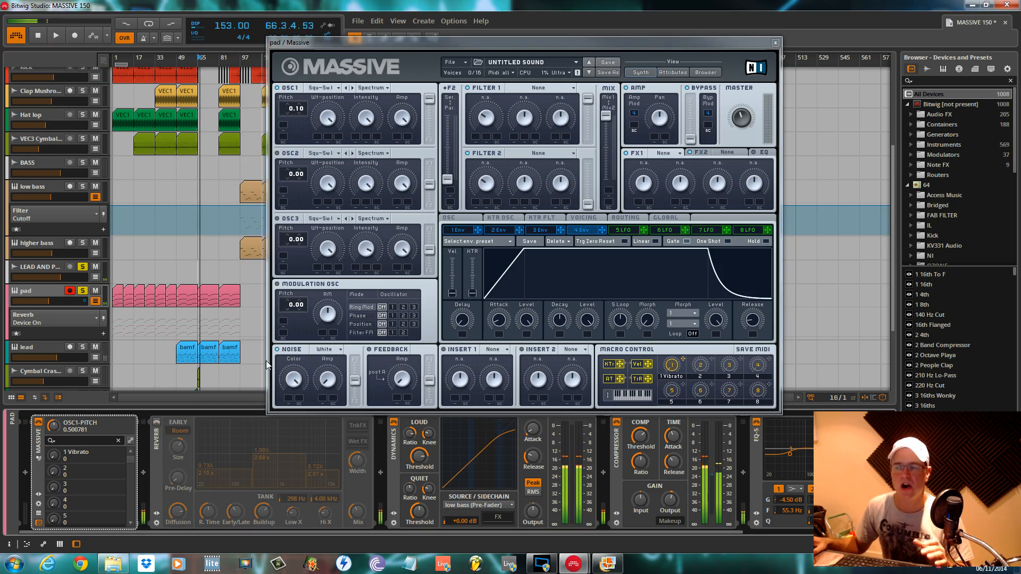
{"action": "key", "text": "space"}
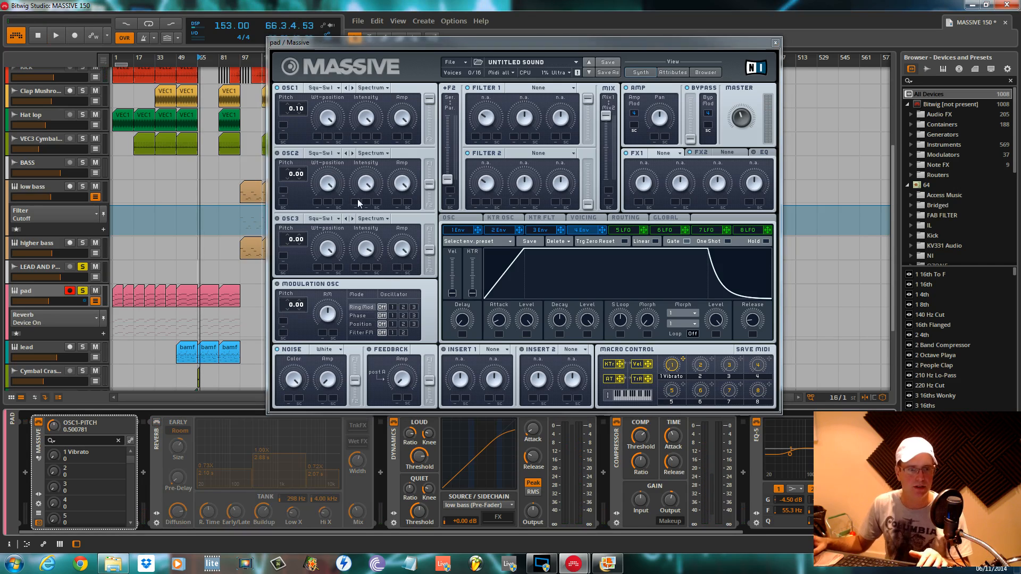
Set OSC2's wavetable to Pulse-Saw PWM, with Pls-Saw Pos at 0 and Pulse Width at about 0.63.
{"action": "left_click", "coordinate": [334, 154]}
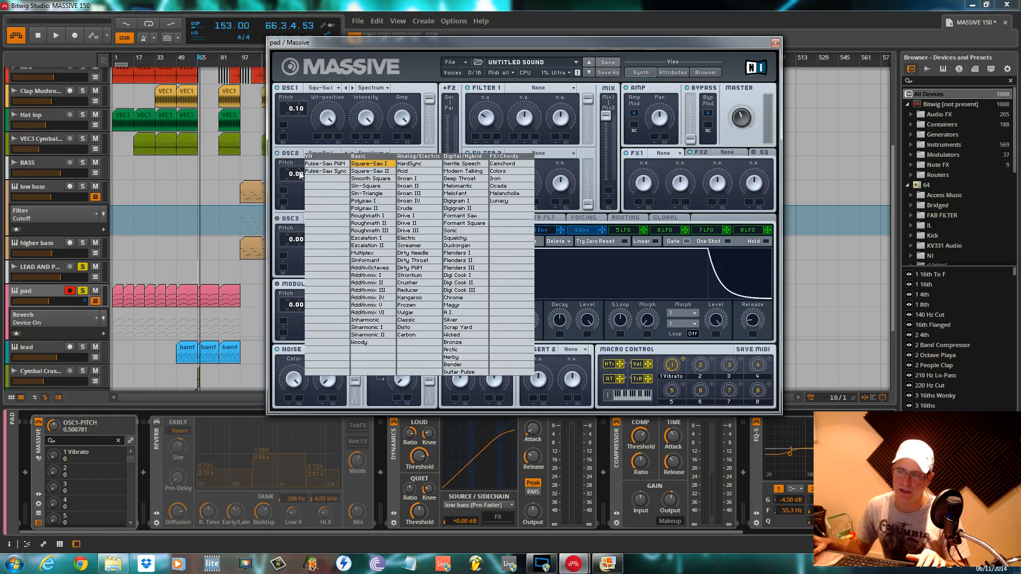
{"action": "left_click", "coordinate": [332, 165]}
{"action": "left_click", "coordinate": [335, 190]}
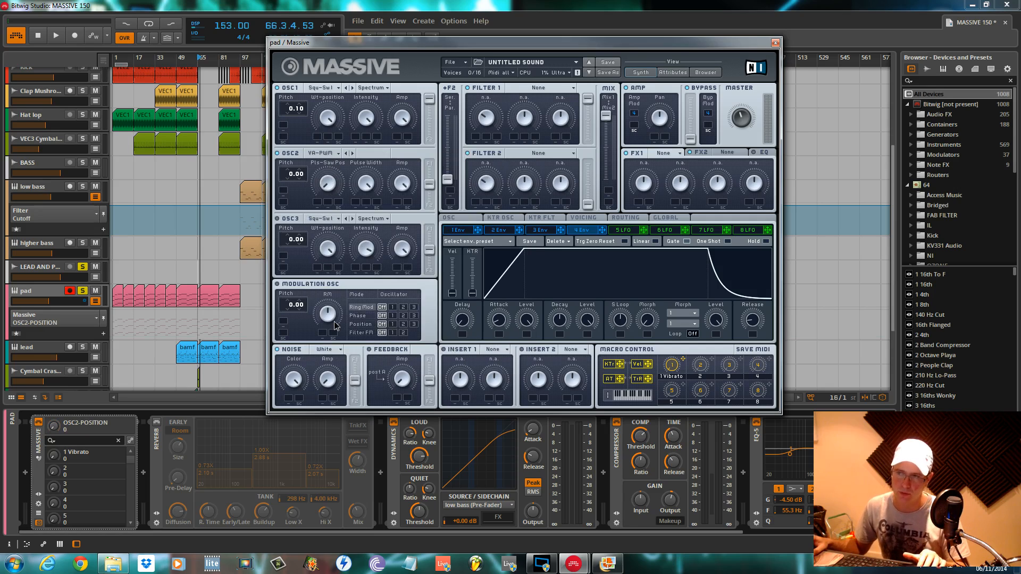
{"action": "left_click", "coordinate": [367, 187]}
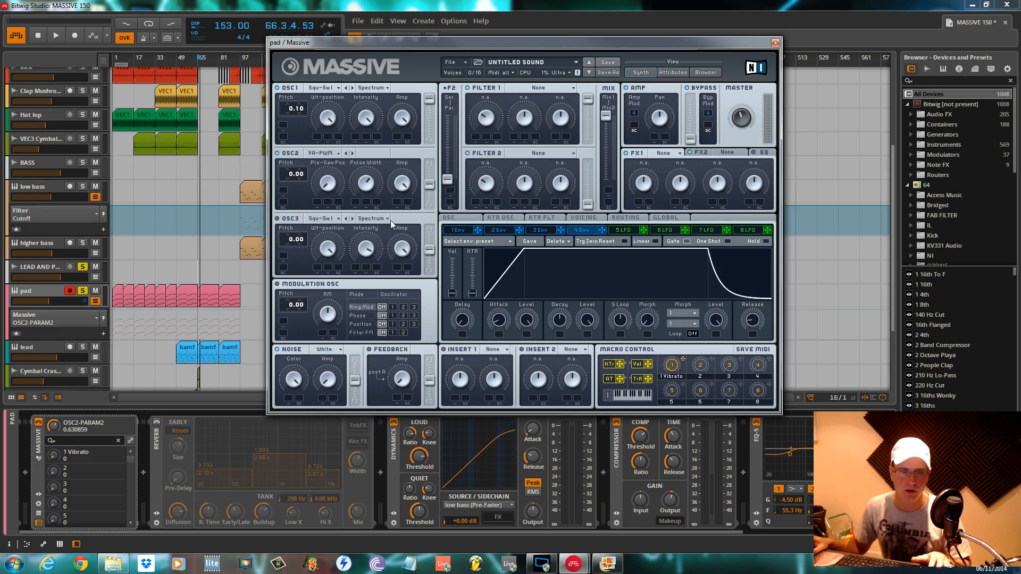
Set OSC2's filter routing to 1 and its pitch to -12.10, keeping Pls-Saw Pos at 0 while auditioning the pad.
{"action": "left_click", "coordinate": [427, 190]}
{"action": "left_click_drag", "start_coordinate": [427, 190], "coordinate": [428, 165]}
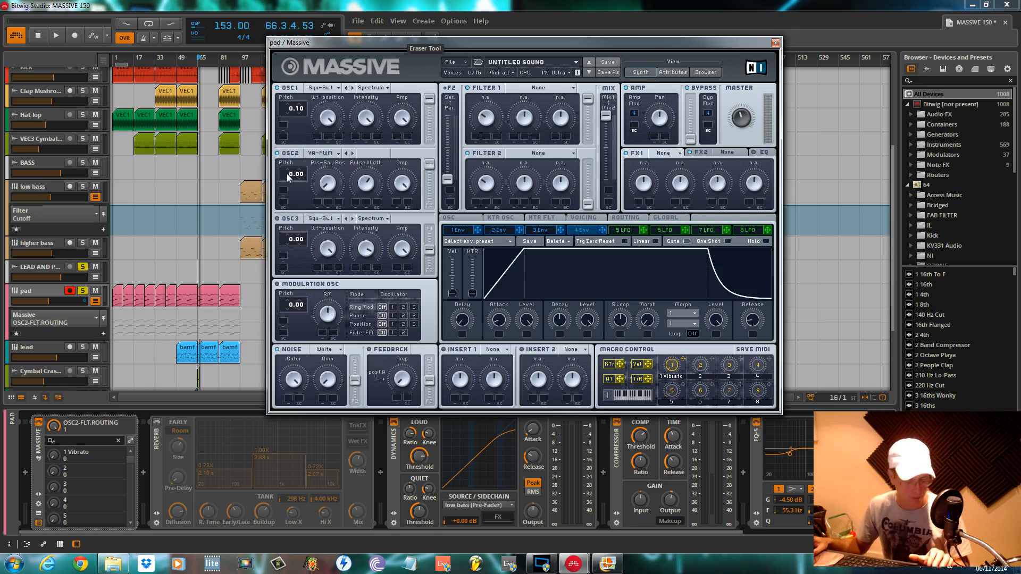
{"action": "left_click_drag", "start_coordinate": [288, 177], "coordinate": [301, 184]}
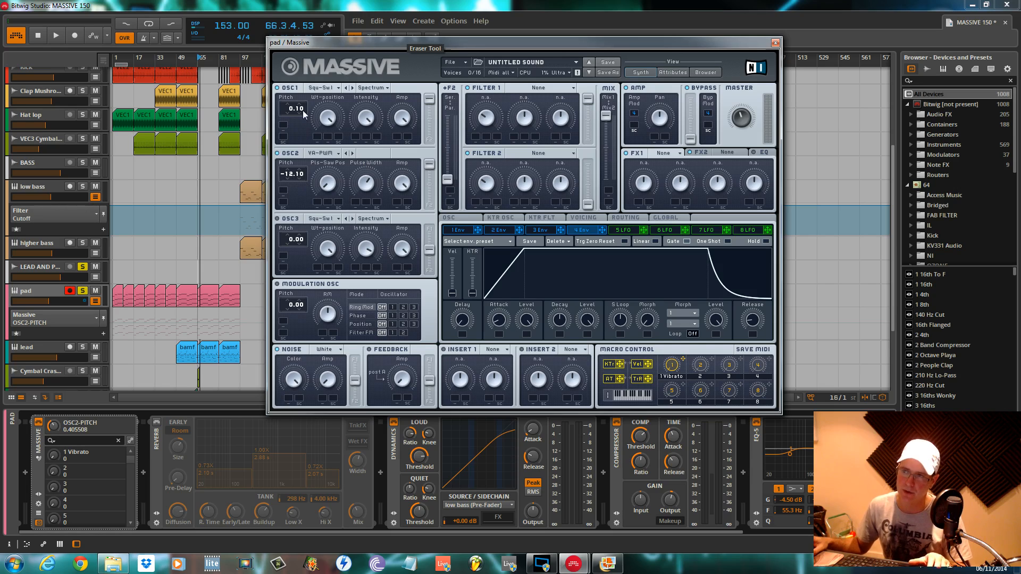
{"action": "key", "text": "space"}
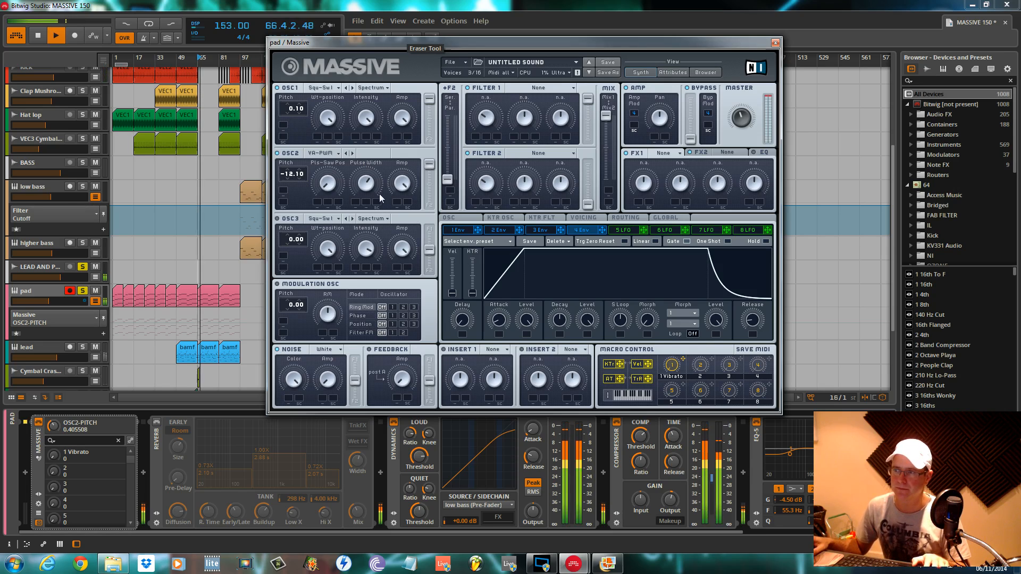
{"action": "left_click_drag", "start_coordinate": [330, 185], "coordinate": [363, 257]}
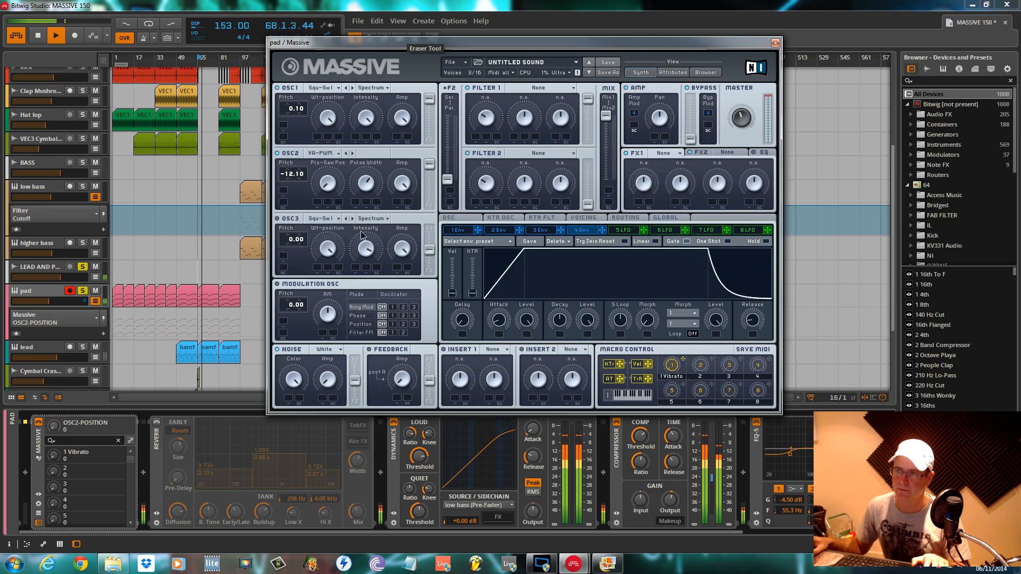
{"action": "key", "text": "space"}
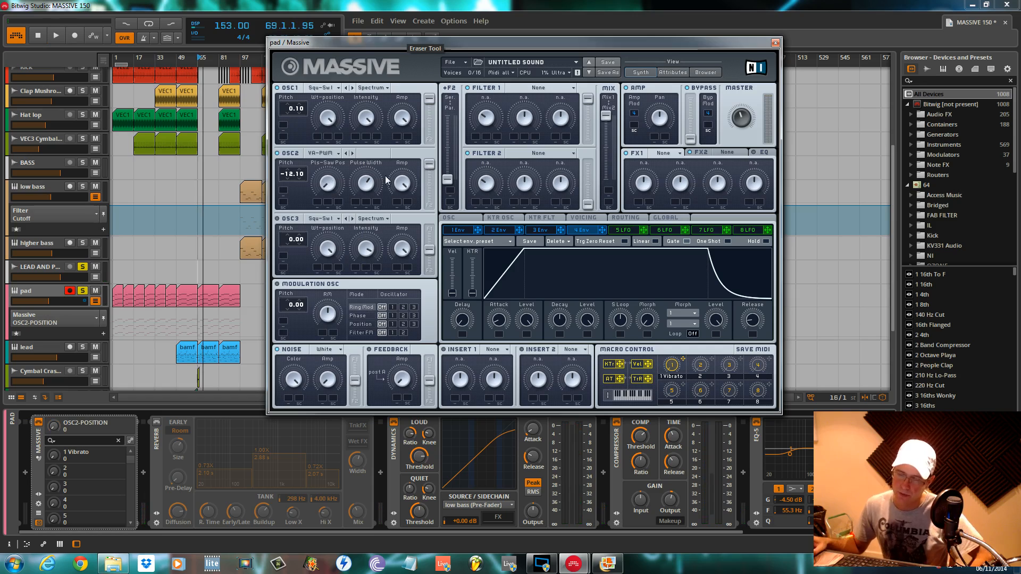
Set OSC3's wavetable to Pulse-Saw Sync and turn its Sync amount down to 0.
{"action": "left_click", "coordinate": [370, 244]}
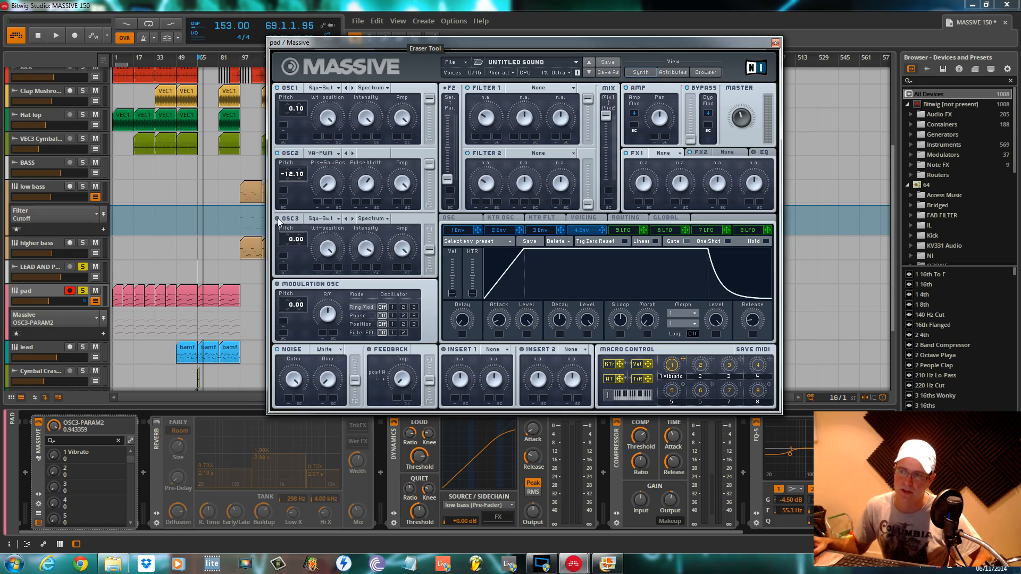
{"action": "left_click", "coordinate": [329, 219]}
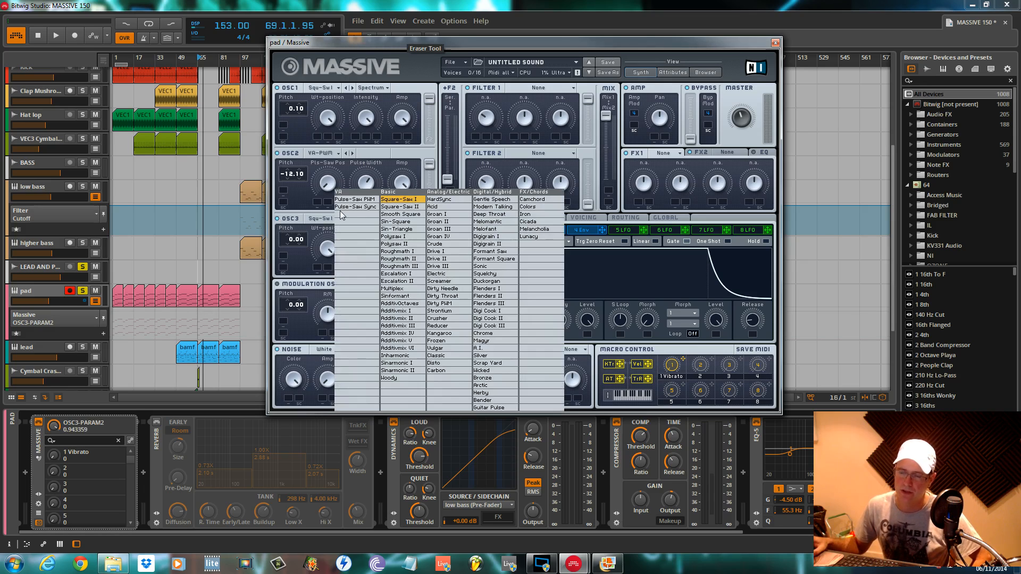
{"action": "left_click", "coordinate": [354, 207]}
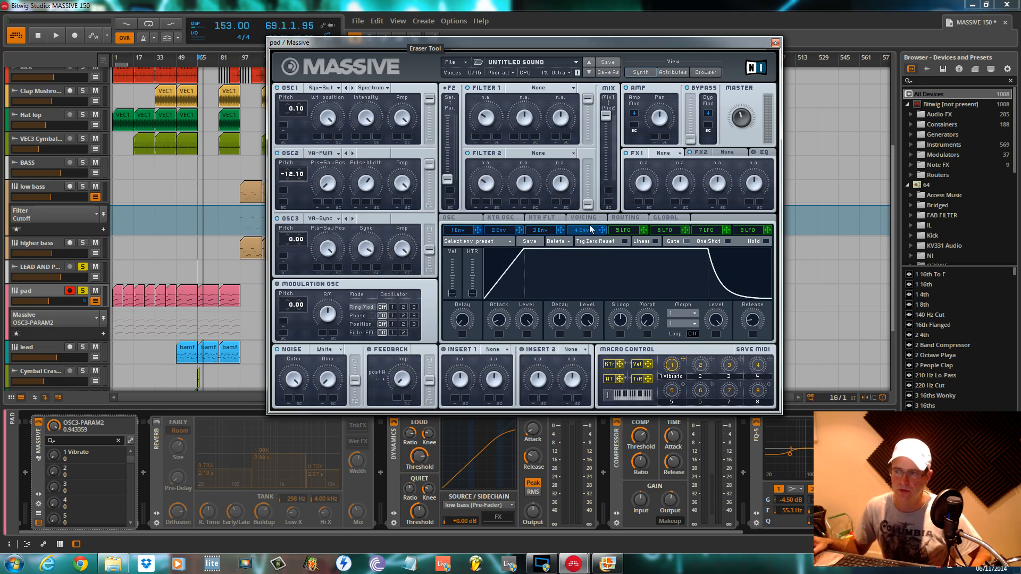
{"action": "left_click_drag", "start_coordinate": [368, 248], "coordinate": [388, 359]}
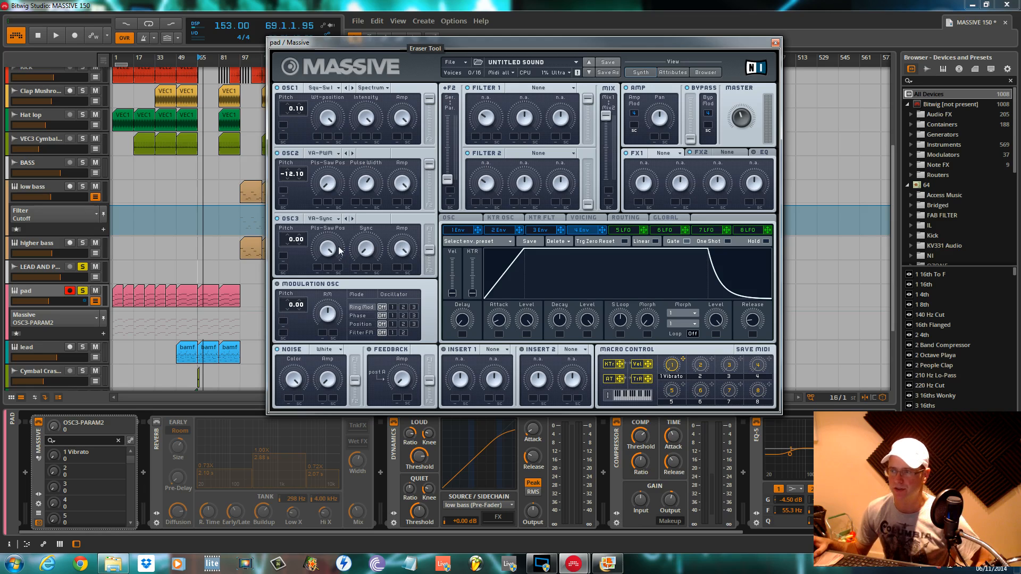
Set OSC3's filter routing to 1 and its pitch to 0.06, and audition the pad.
{"action": "left_click_drag", "start_coordinate": [429, 251], "coordinate": [436, 182]}
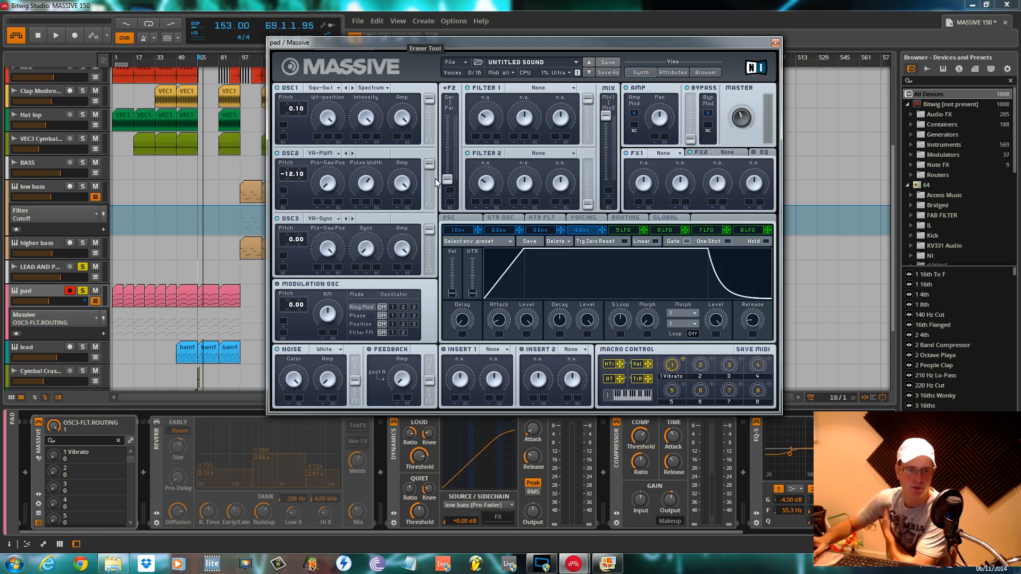
{"action": "left_click", "coordinate": [303, 239]}
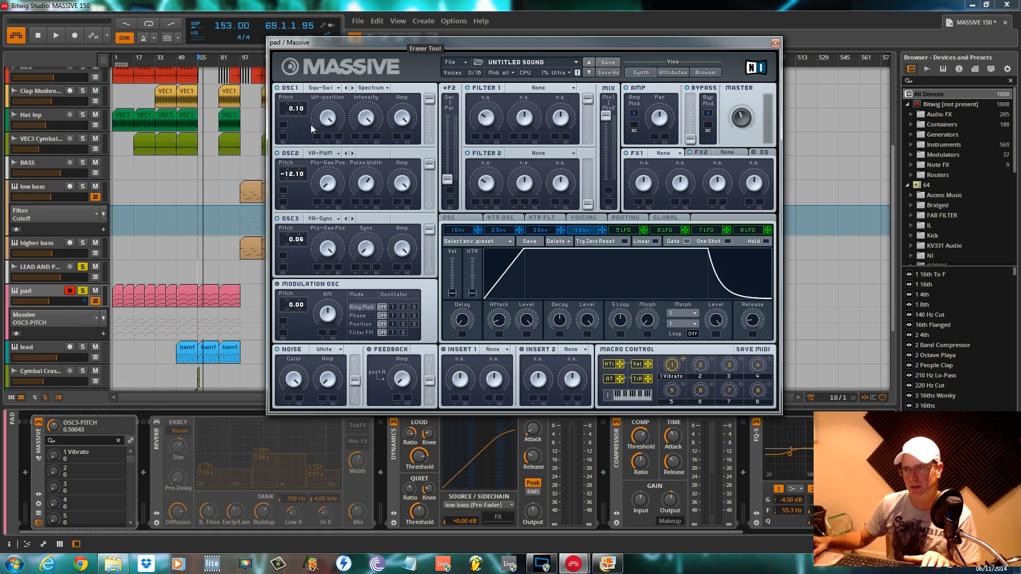
{"action": "key", "text": "space"}
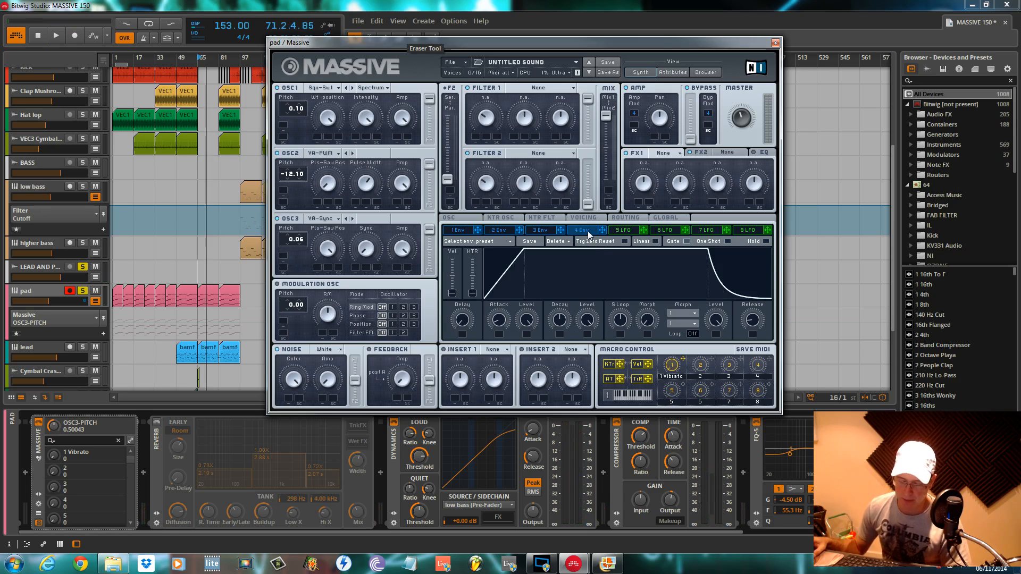
Raise envelope 4's attack time to about 0.52 and audition the pad.
{"action": "left_click_drag", "start_coordinate": [506, 330], "coordinate": [501, 291]}
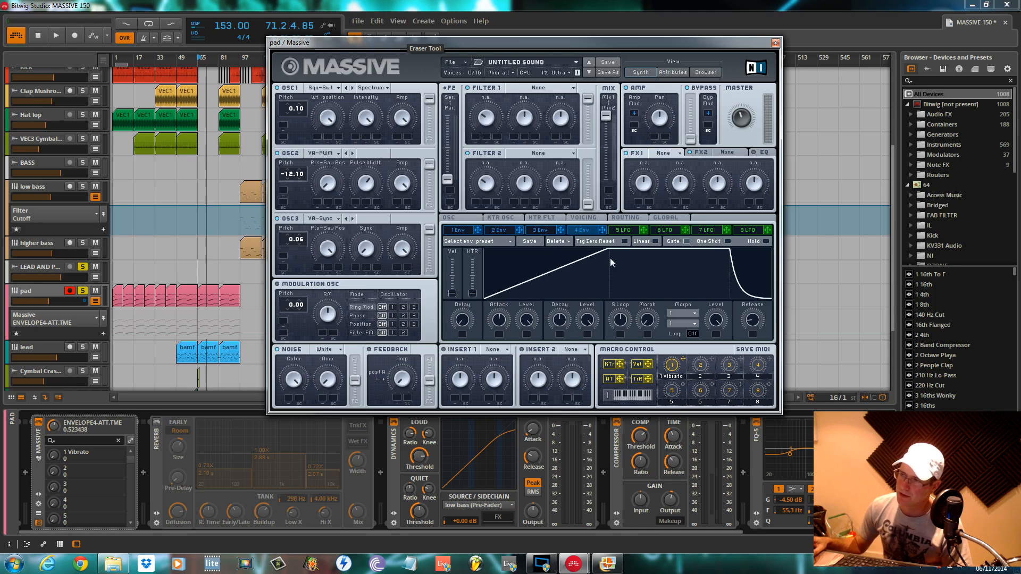
{"action": "key", "text": "space"}
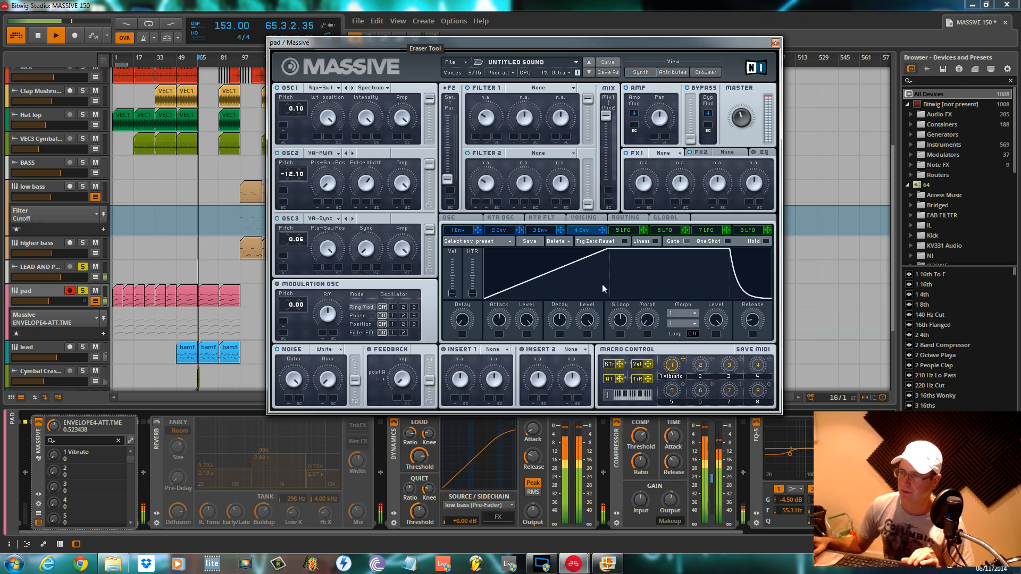
{"action": "key", "text": "space"}
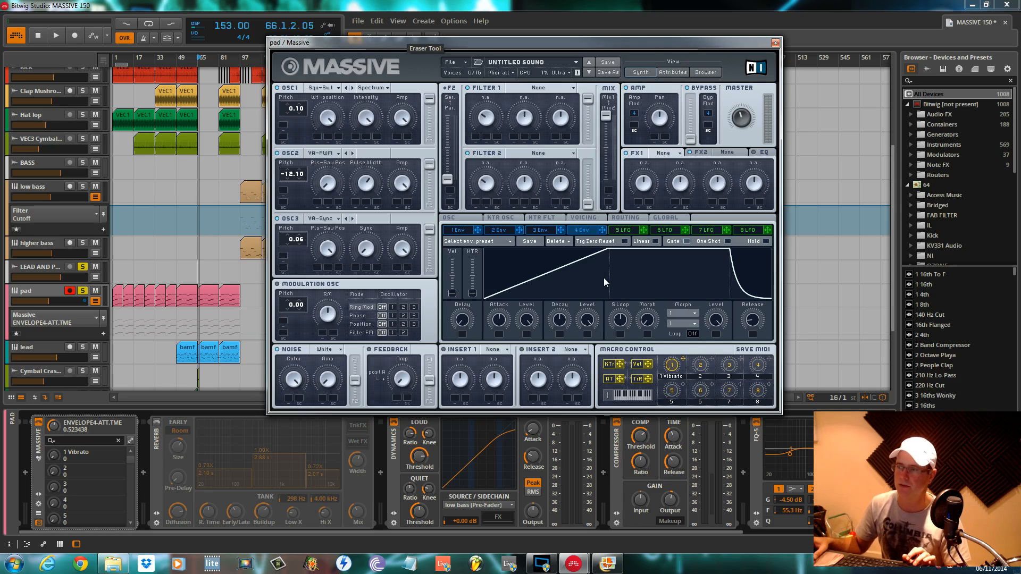
{"action": "key", "text": "space"}
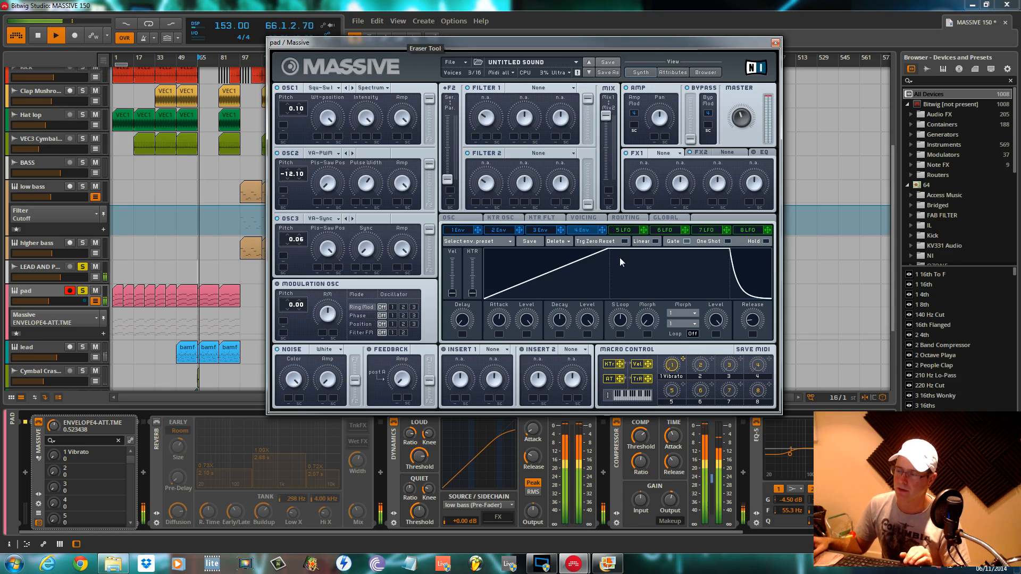
{"action": "key", "text": "space"}
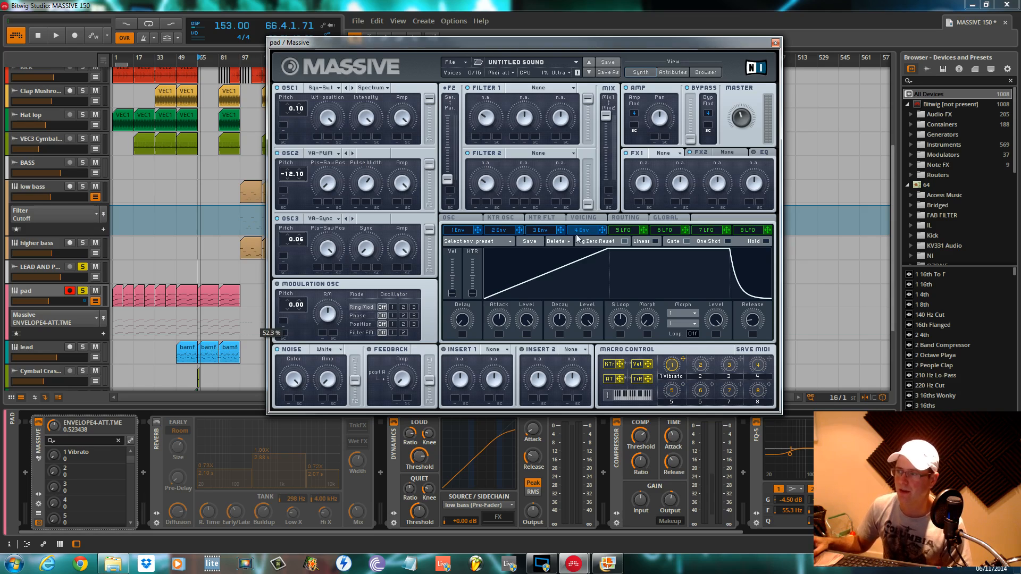
{"action": "key", "text": "space"}
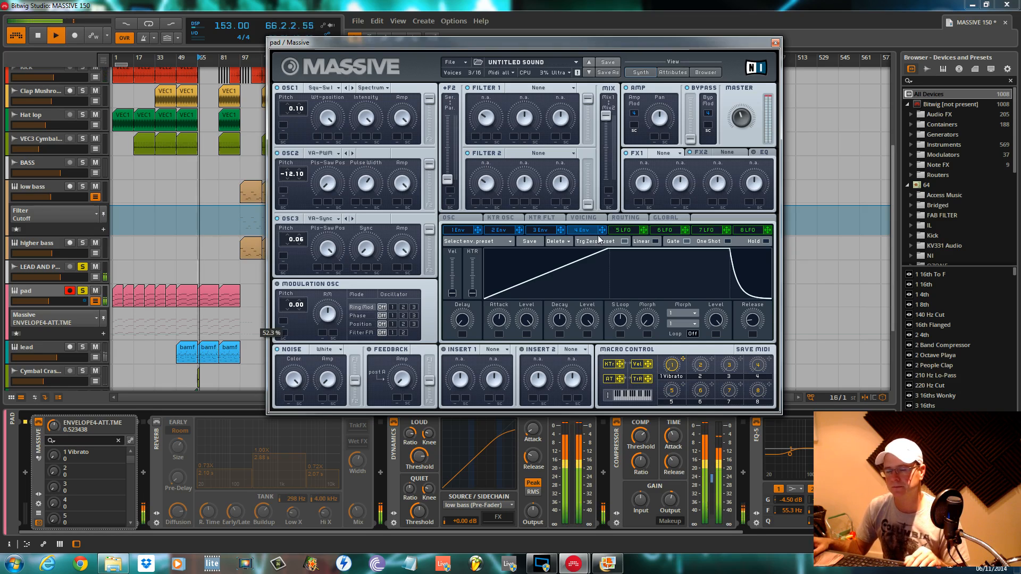
{"action": "key", "text": "space"}
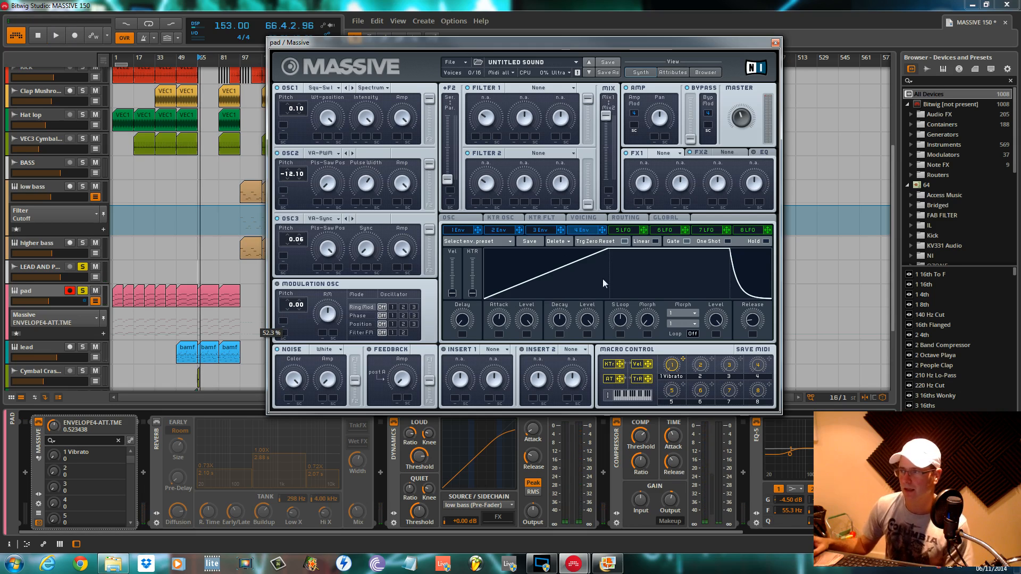
Set LFO 5's internal envelope decay to its midpoint and sync the LFO with a ratio of 4 to 1.
{"action": "left_click", "coordinate": [626, 231]}
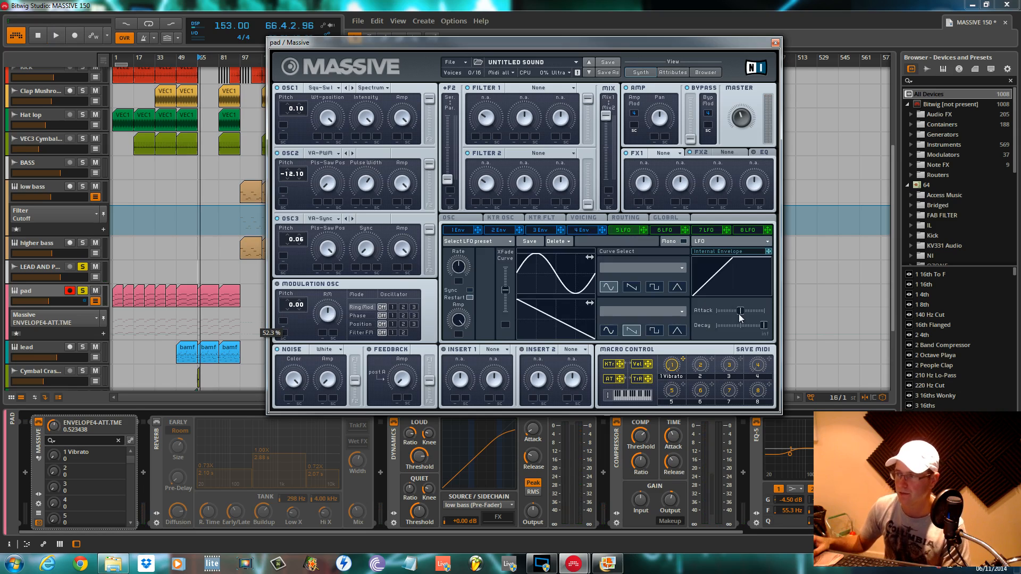
{"action": "left_click_drag", "start_coordinate": [764, 326], "coordinate": [740, 326]}
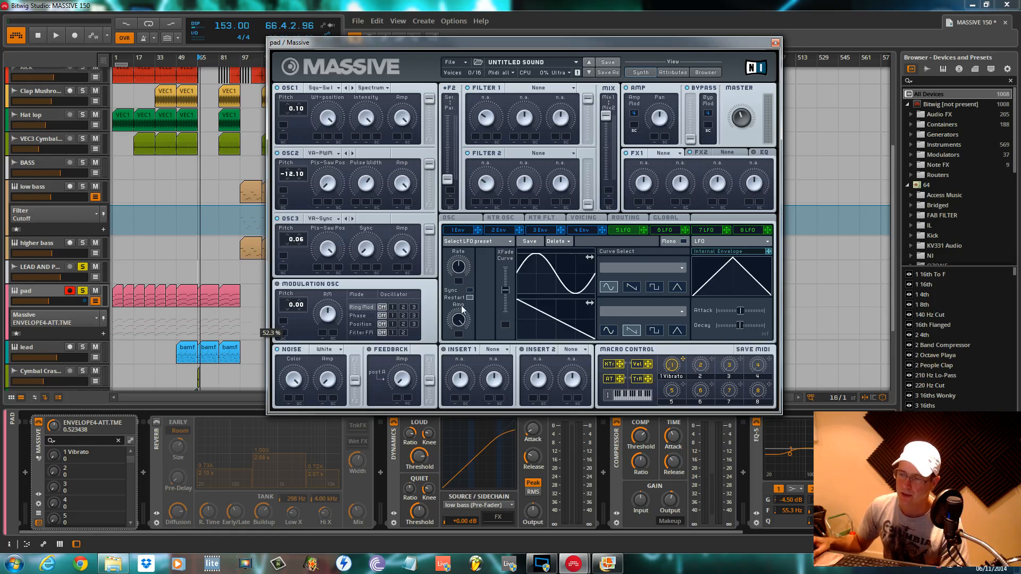
{"action": "left_click", "coordinate": [470, 291]}
{"action": "left_click_drag", "start_coordinate": [458, 263], "coordinate": [459, 283]}
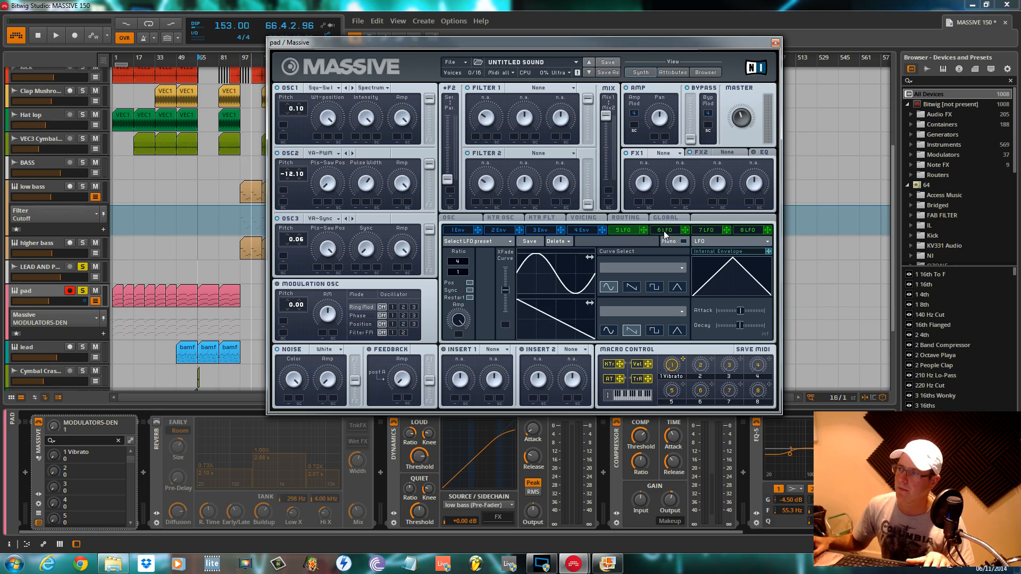
Assign LFO 5 to OSC2's Pulse Width and OSC3's Sync, giving each a modulation amount.
{"action": "left_click_drag", "start_coordinate": [646, 235], "coordinate": [355, 203]}
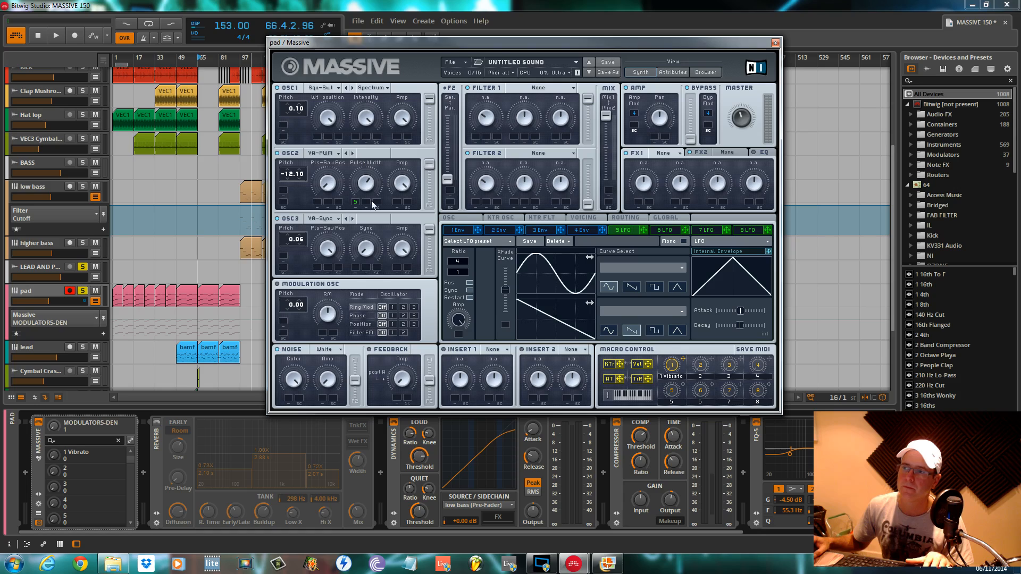
{"action": "mouse_move", "coordinate": [644, 230]}
{"action": "left_mouse_down"}
{"action": "mouse_move", "coordinate": [452, 205]}
{"action": "mouse_move", "coordinate": [373, 248]}
{"action": "mouse_move", "coordinate": [355, 273]}
{"action": "left_mouse_up"}
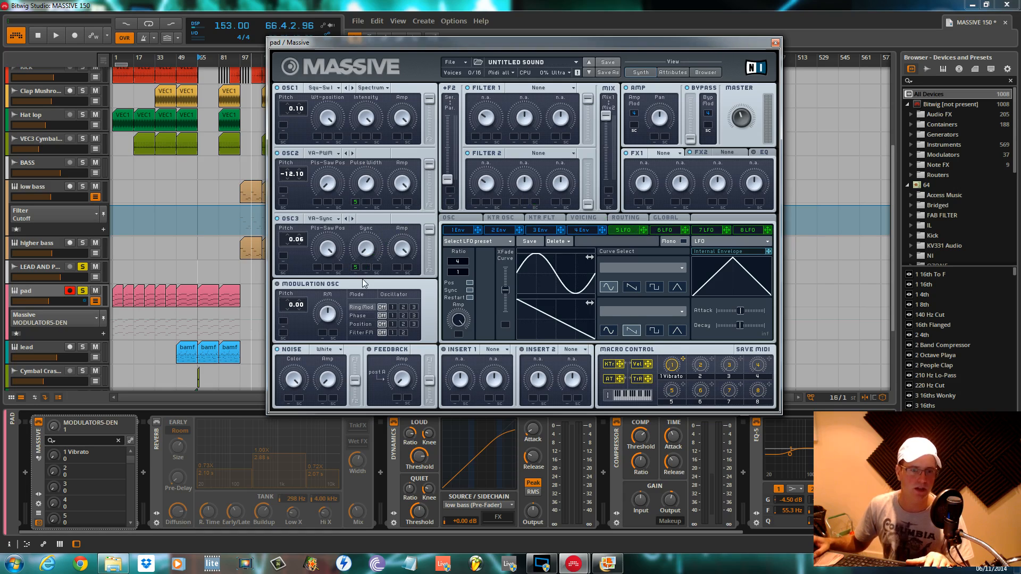
{"action": "left_click_drag", "start_coordinate": [358, 202], "coordinate": [355, 202]}
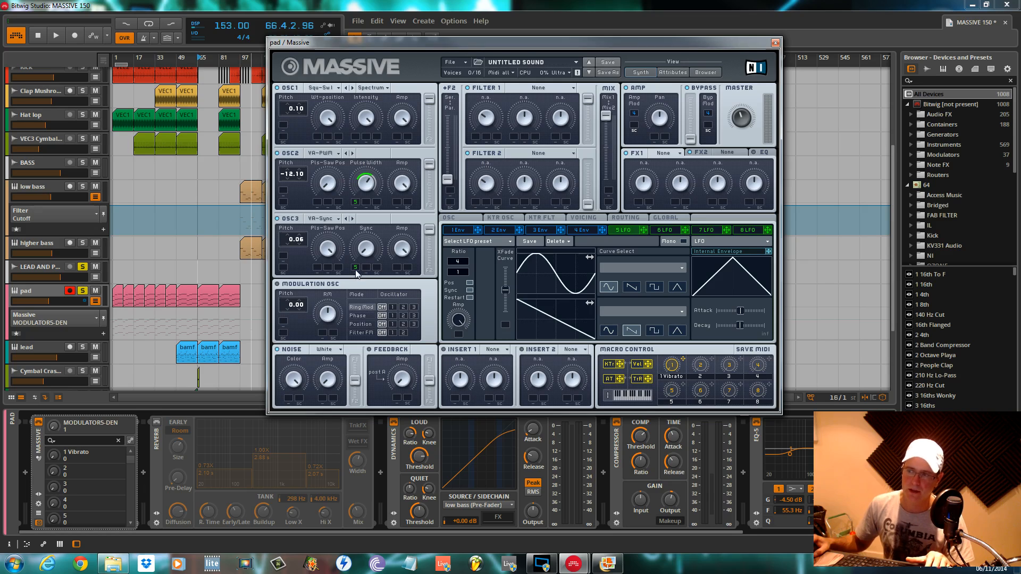
{"action": "left_click_drag", "start_coordinate": [355, 271], "coordinate": [354, 251]}
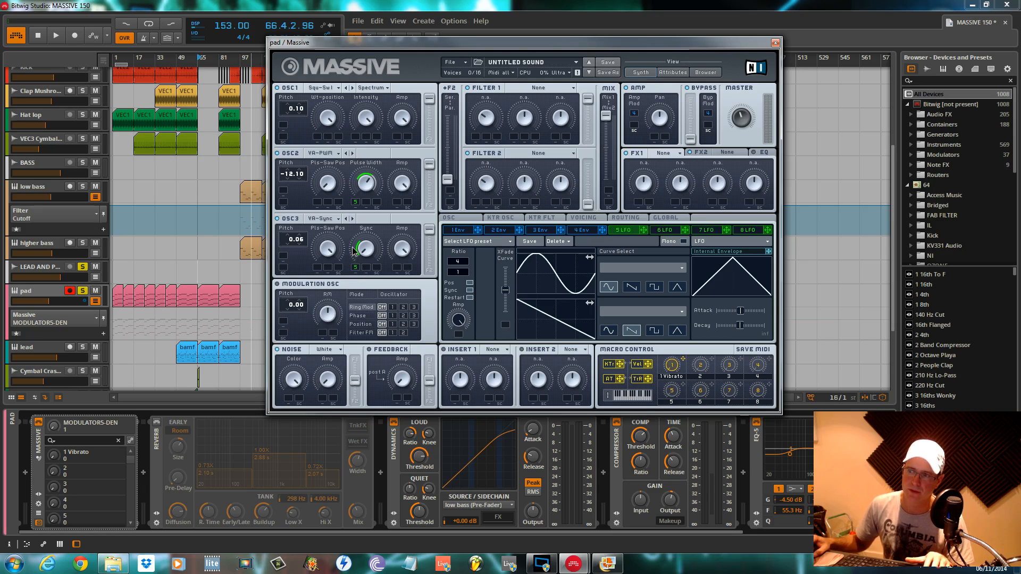
Set LFO 5's XFade Curve to 1, fully toward the sine curve, keeping OSC3's pitch at 0.06, and audition the pad.
{"action": "key", "text": "space"}
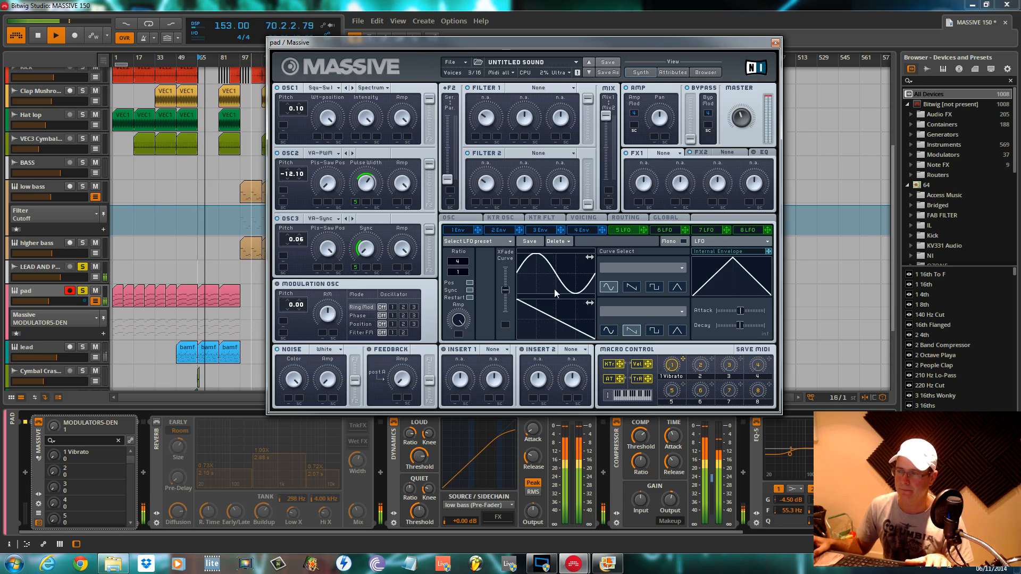
{"action": "left_click_drag", "start_coordinate": [505, 289], "coordinate": [519, 232]}
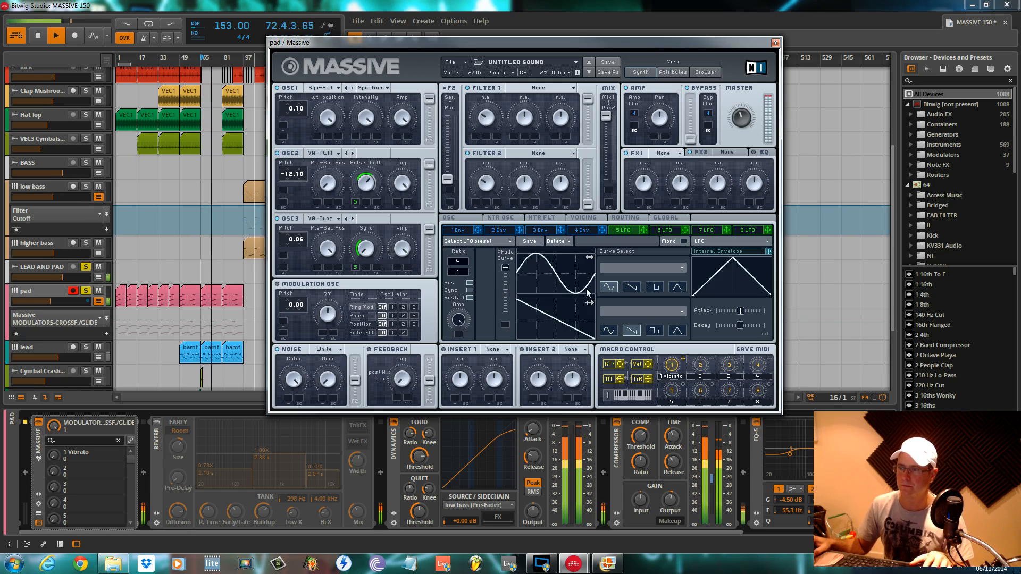
{"action": "key", "text": "space"}
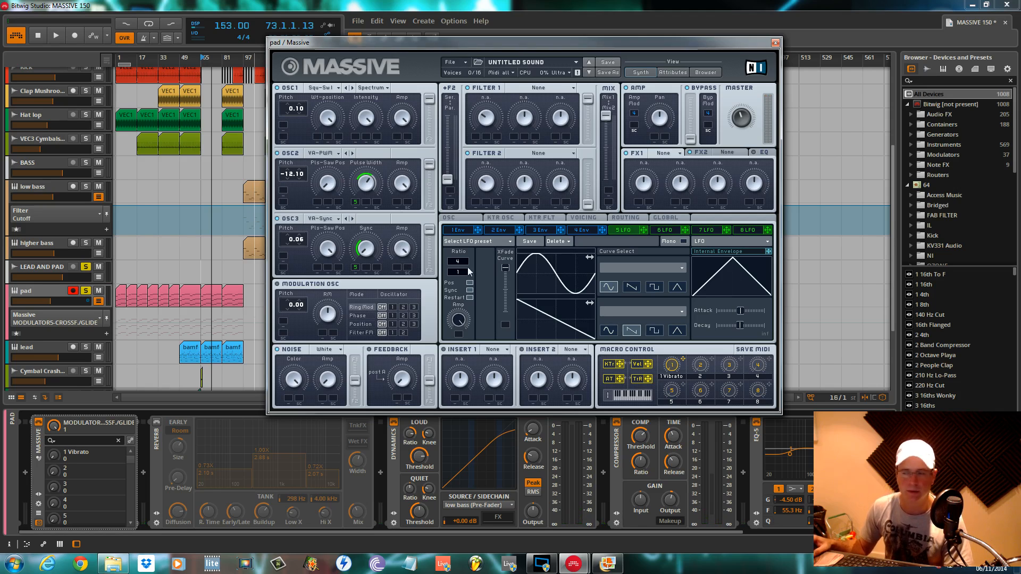
{"action": "left_click", "coordinate": [287, 241]}
{"action": "left_click_drag", "start_coordinate": [298, 240], "coordinate": [300, 247]}
{"action": "left_click", "coordinate": [299, 245]}
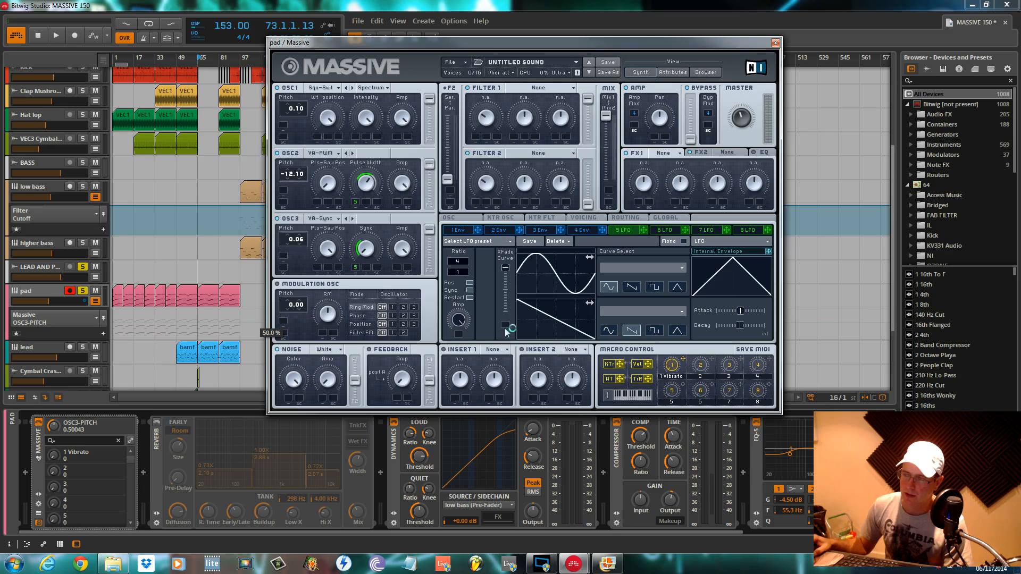
{"action": "left_click_drag", "start_coordinate": [505, 269], "coordinate": [511, 237]}
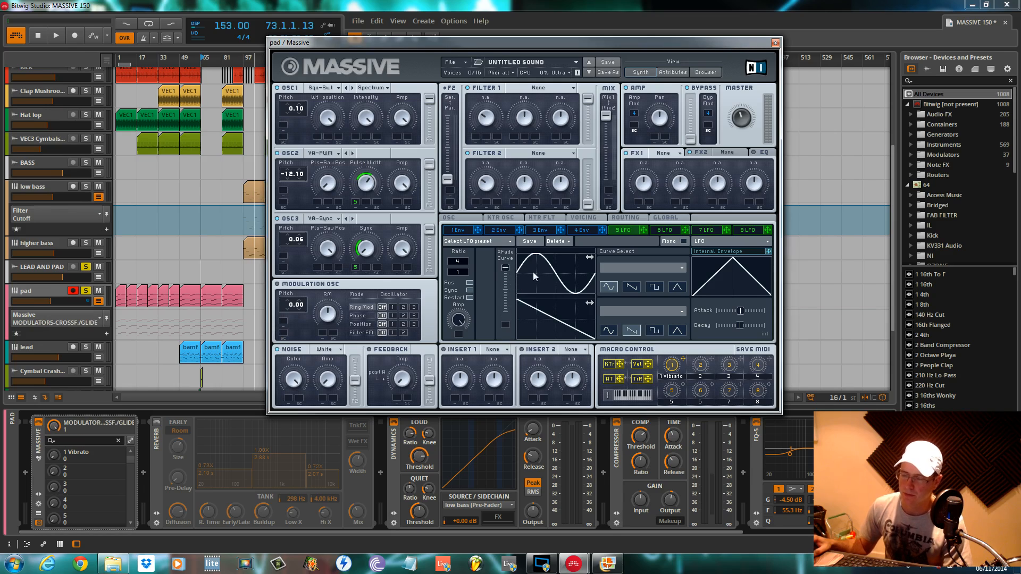
{"action": "key", "text": "space"}
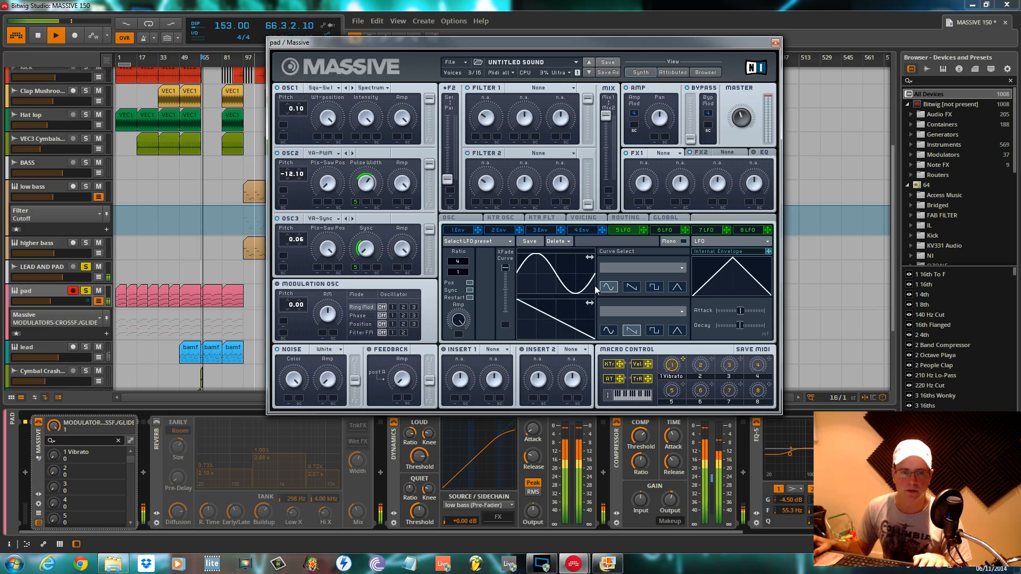
{"action": "key", "text": "space"}
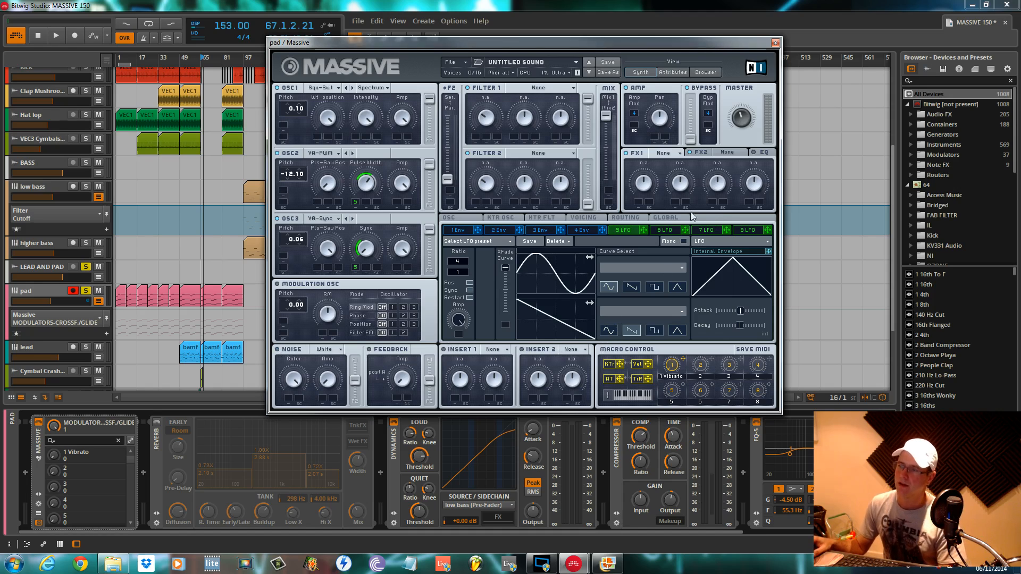
Check the routing and oscillator settings, and lower the master volume to about 0.28.
{"action": "left_click", "coordinate": [626, 218]}
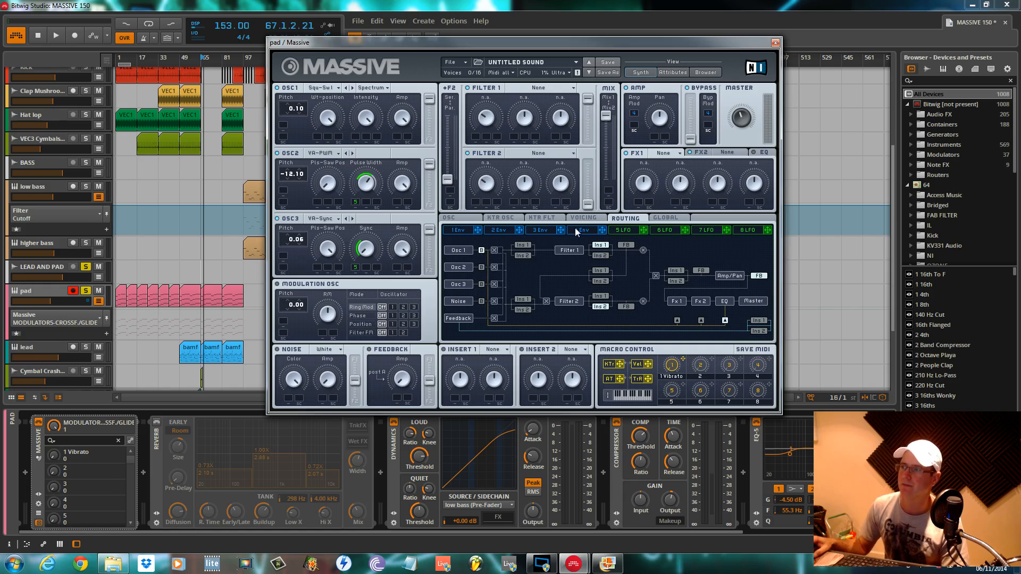
{"action": "left_click", "coordinate": [473, 219]}
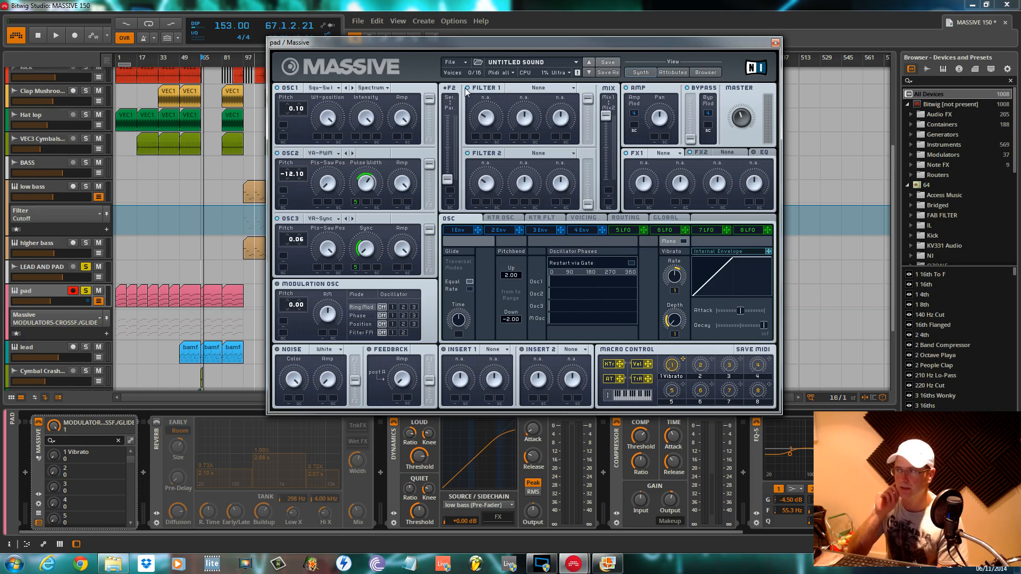
{"action": "left_click_drag", "start_coordinate": [737, 109], "coordinate": [738, 119]}
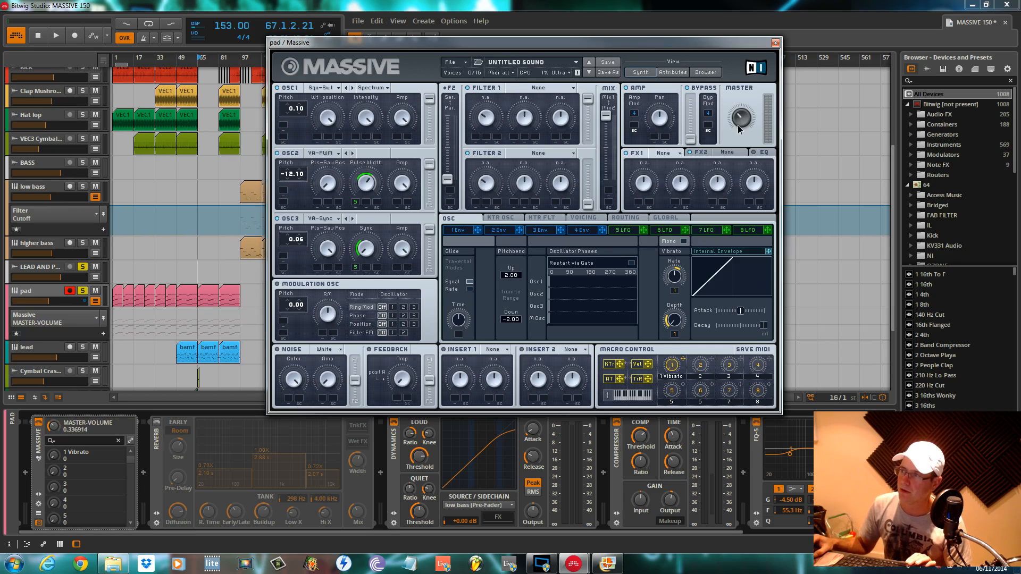
Load Chorus Ensemble as FX1, lower its Dry/Wet, keep Rate at 0.5 and audition the pad.
{"action": "left_click", "coordinate": [667, 153]}
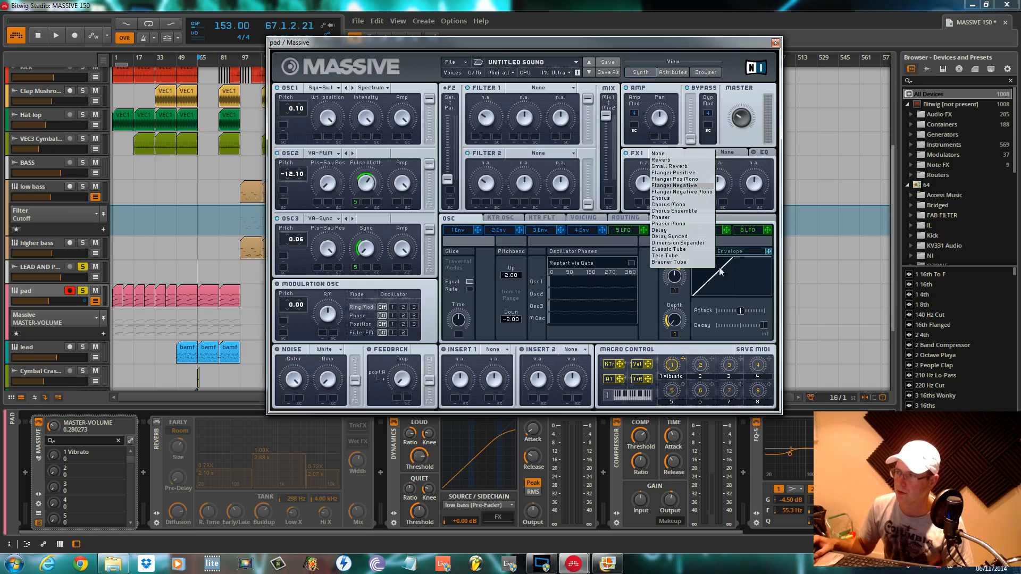
{"action": "left_click", "coordinate": [687, 221]}
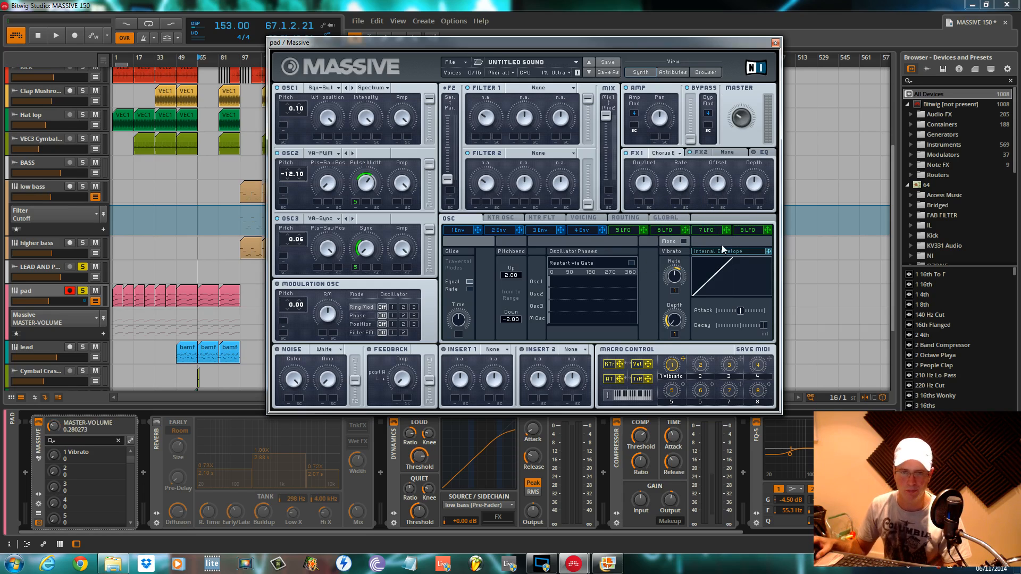
{"action": "left_click", "coordinate": [644, 184]}
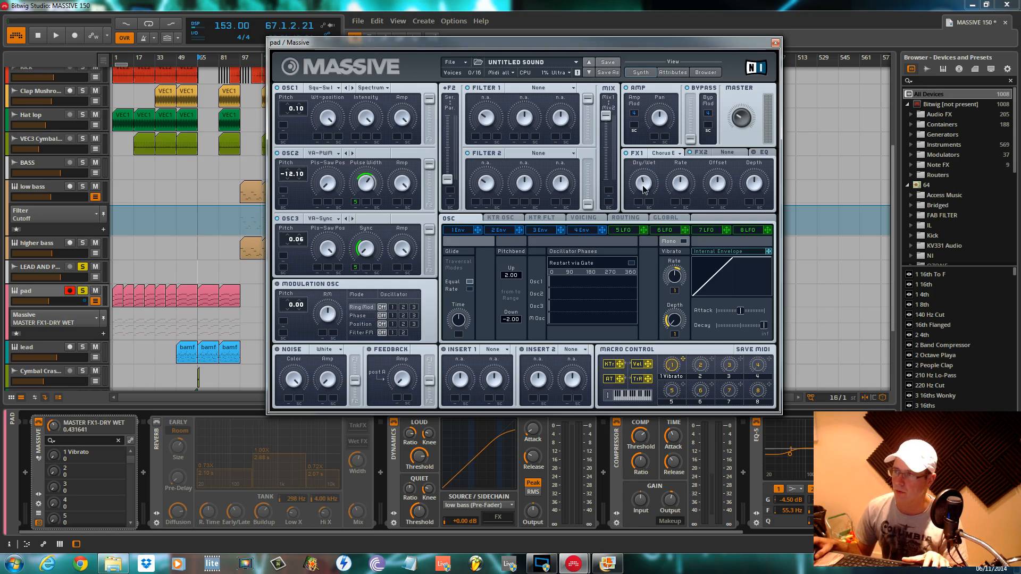
{"action": "left_click", "coordinate": [674, 186]}
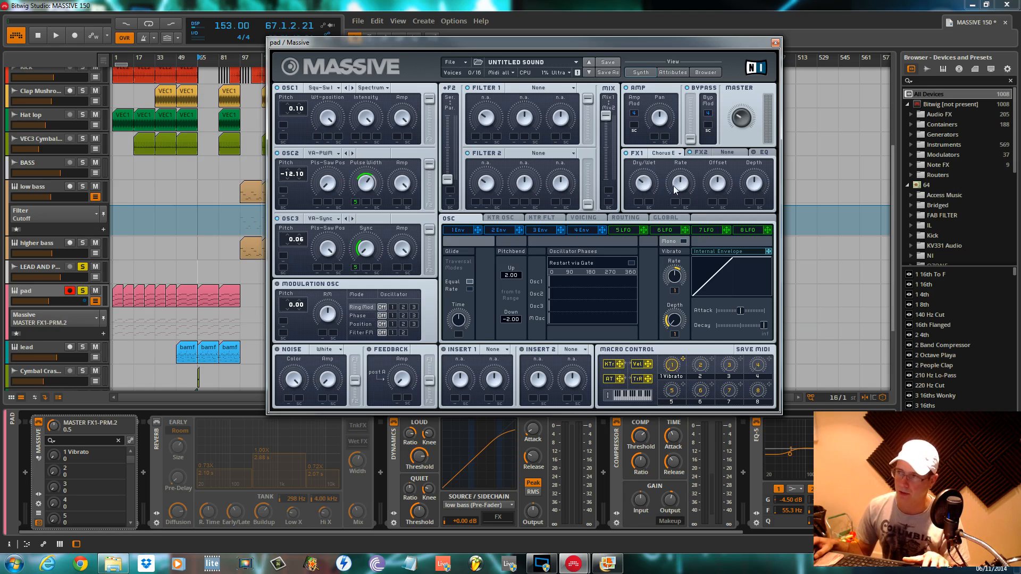
{"action": "key", "text": "space"}
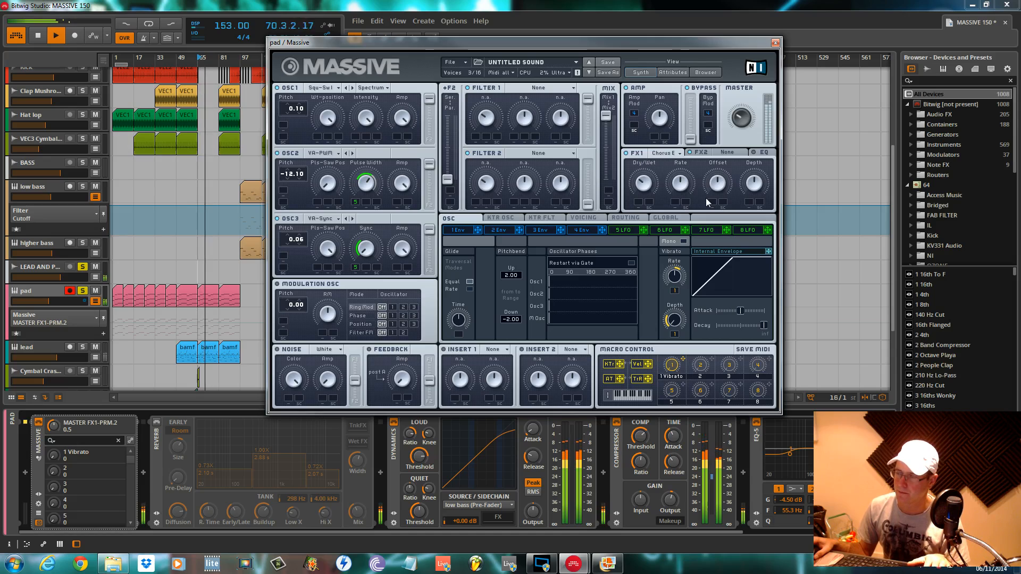
{"action": "key", "text": "space"}
Load Dimension Expander as FX2 with Dry/Wet at about 0.32, and audition the pad.
{"action": "left_click", "coordinate": [738, 153]}
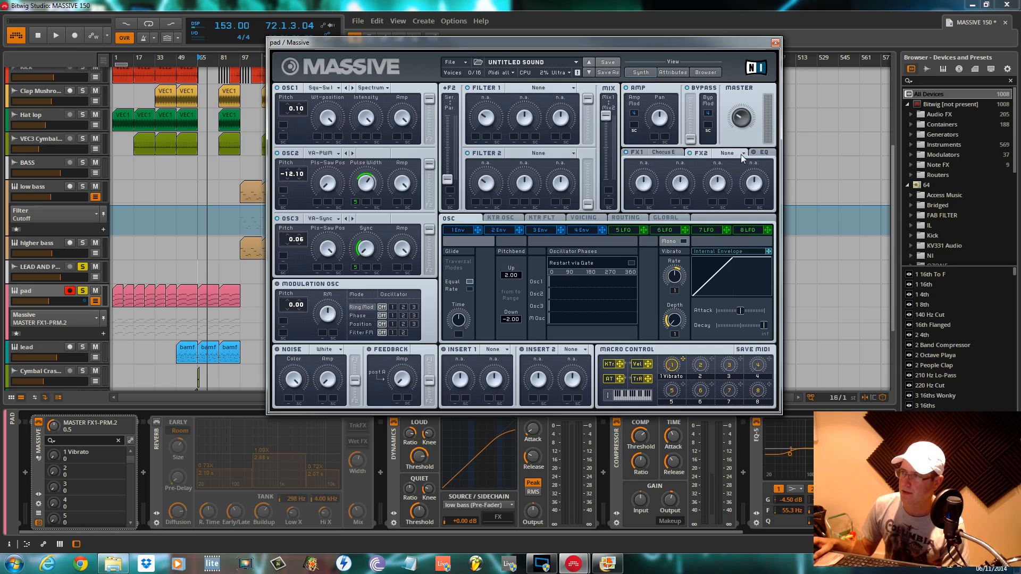
{"action": "left_click", "coordinate": [755, 243]}
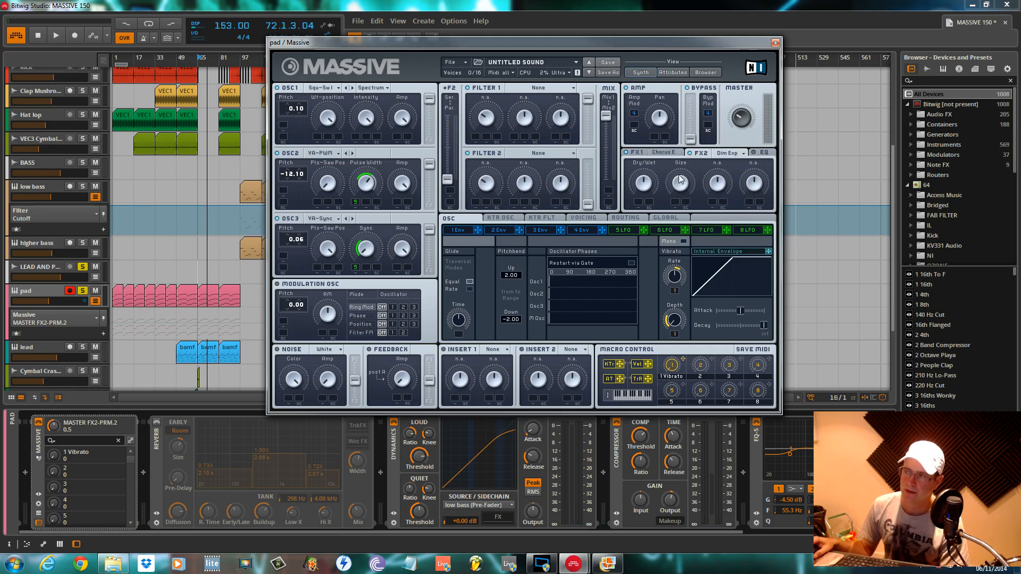
{"action": "left_click", "coordinate": [650, 185]}
{"action": "left_click_drag", "start_coordinate": [651, 184], "coordinate": [653, 201]}
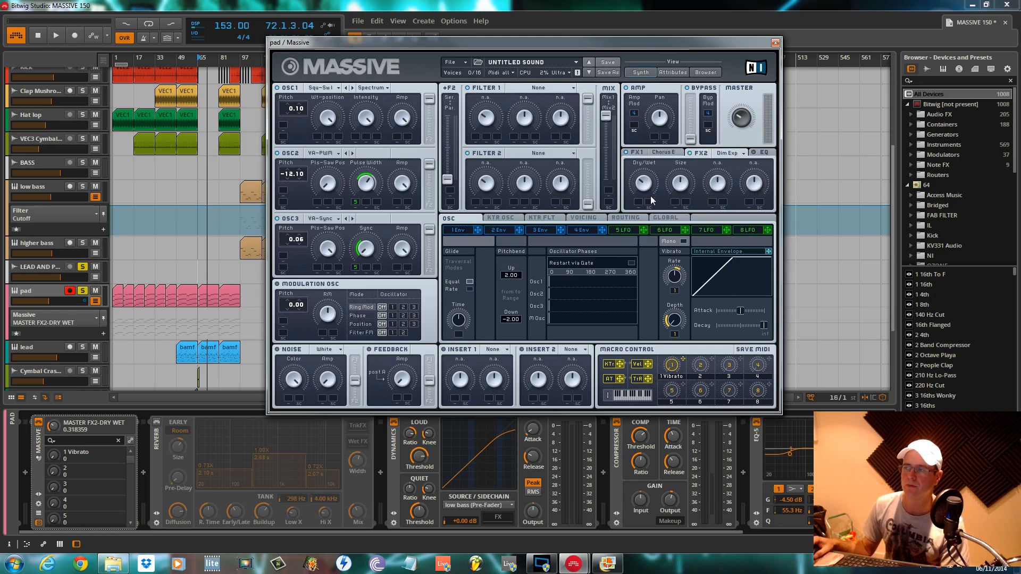
{"action": "key", "text": "space"}
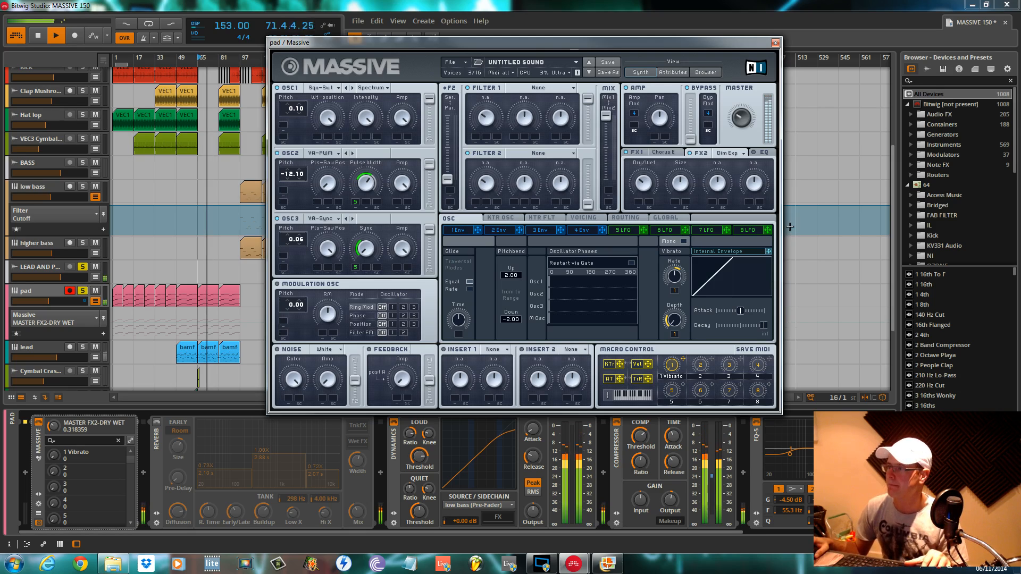
{"action": "key", "text": "space"}
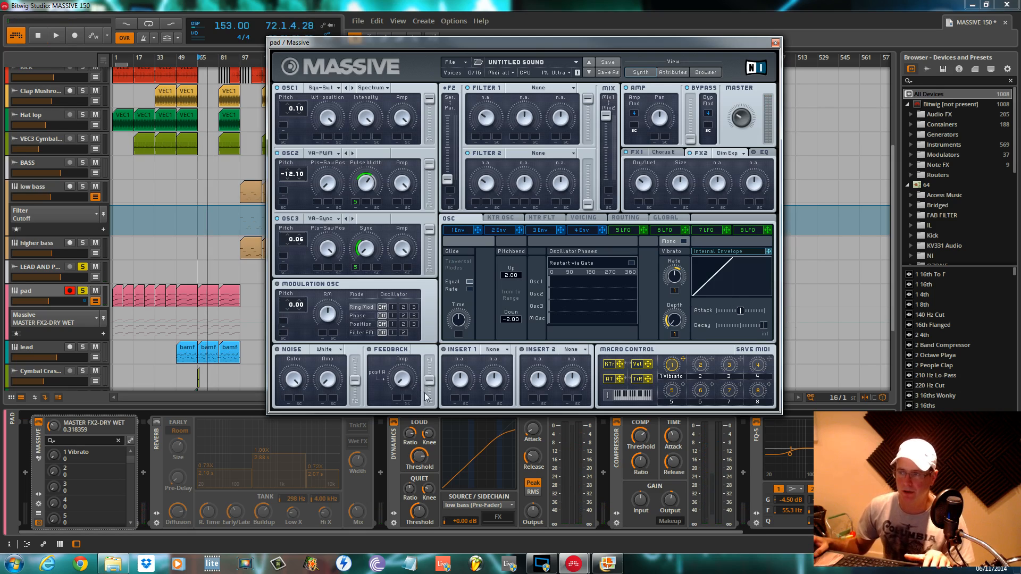
Raise the unison spread slider for Pitch Cutoff to about 0.07 in Massive's voicing settings and audition the pad.
{"action": "left_click", "coordinate": [585, 218]}
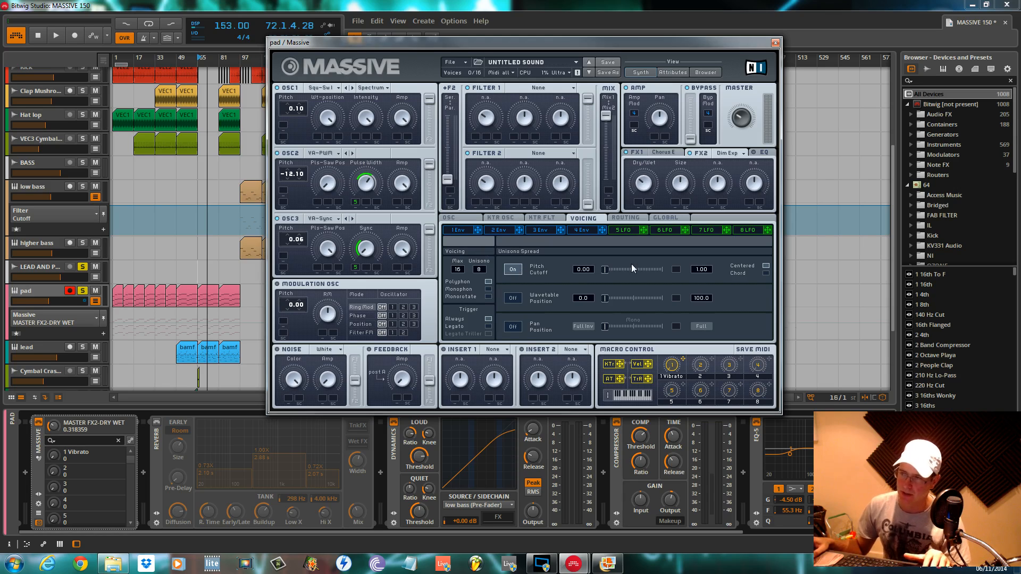
{"action": "left_click_drag", "start_coordinate": [606, 274], "coordinate": [611, 277]}
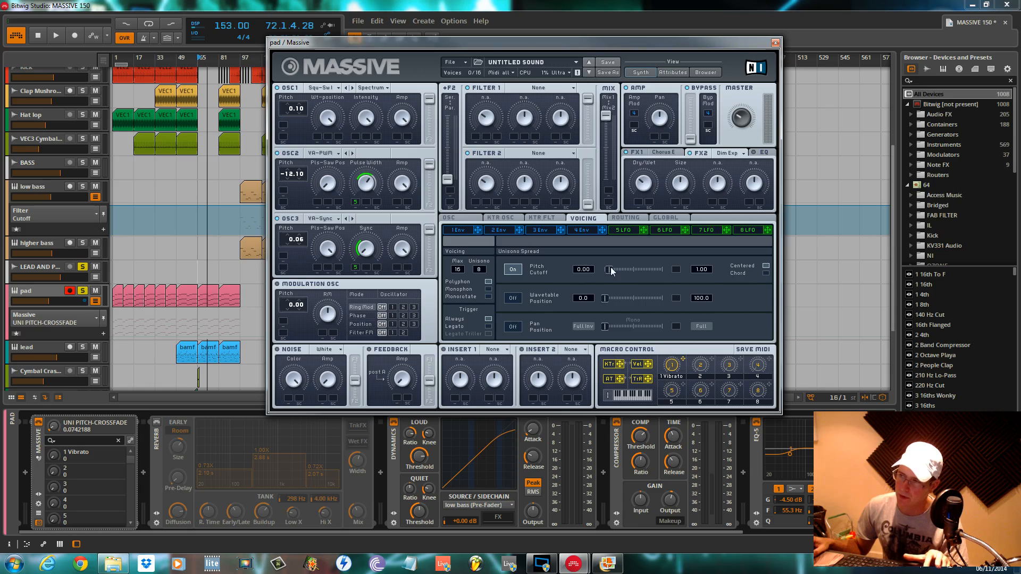
{"action": "key", "text": "space"}
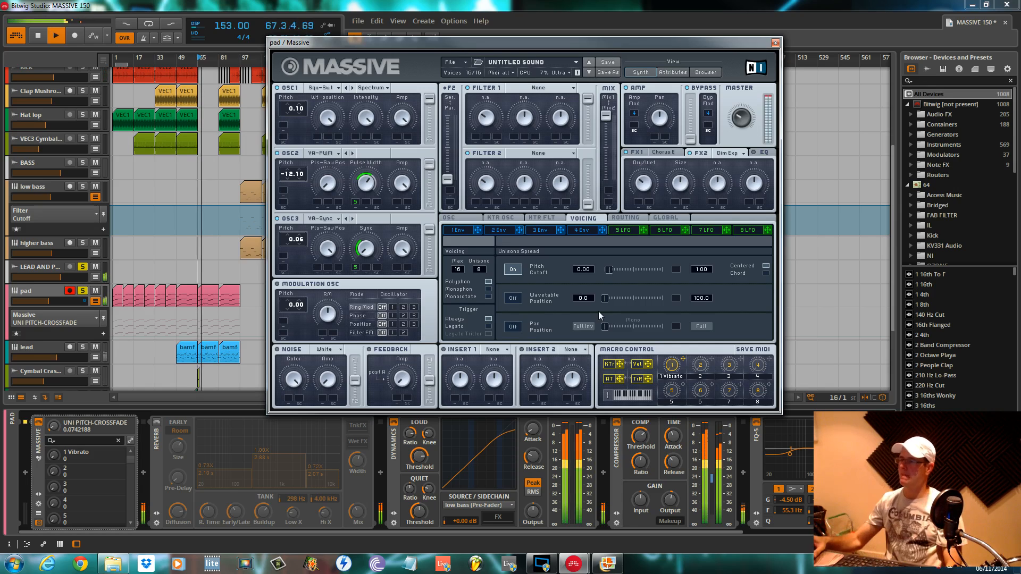
Lower Massive's master volume to about 0.13 while the pad plays, and stop playback.
{"action": "left_click", "coordinate": [744, 138]}
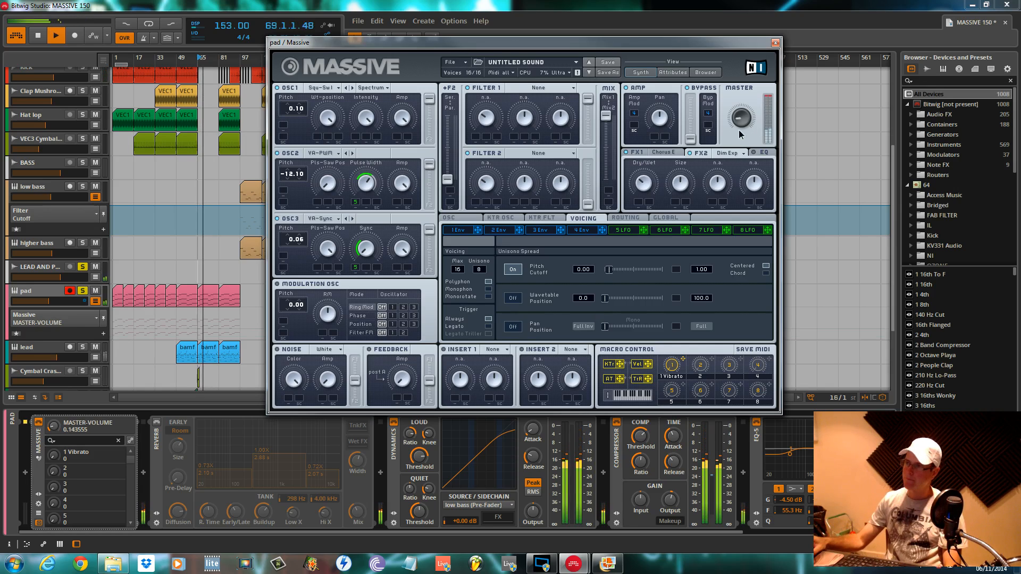
{"action": "left_click_drag", "start_coordinate": [739, 130], "coordinate": [736, 135]}
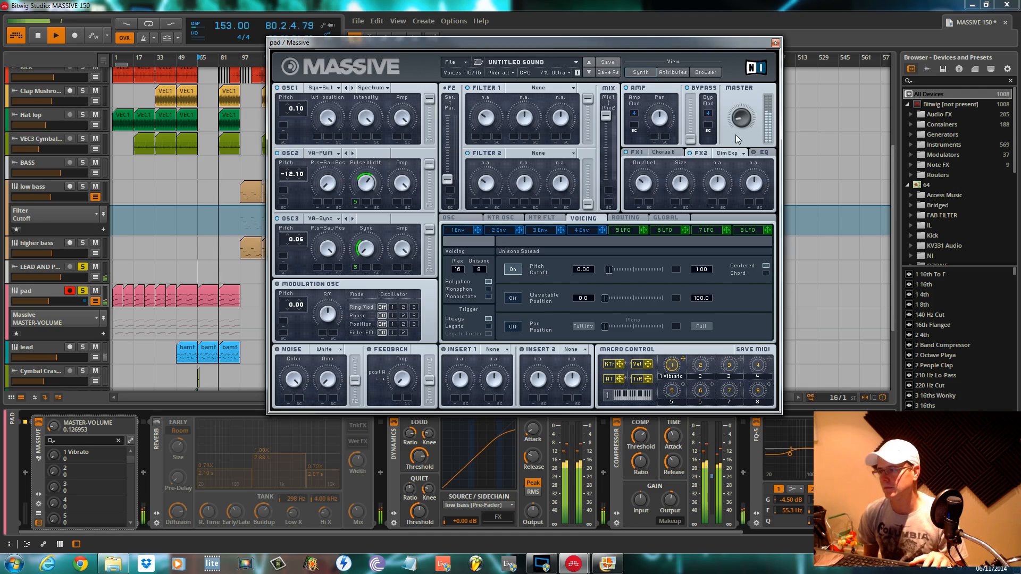
{"action": "key", "text": "space"}
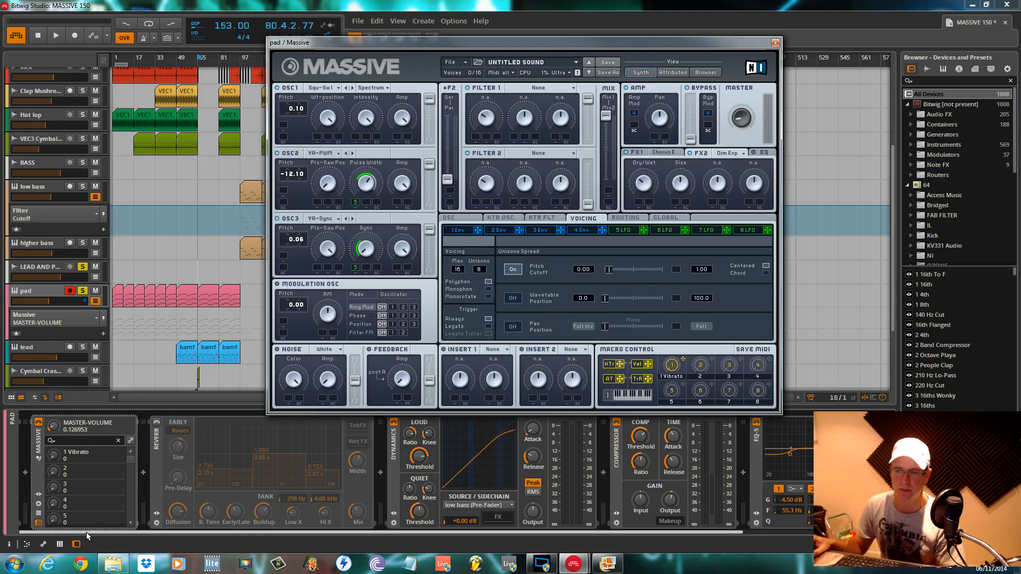
Enable the Reverb device after Massive on the pad track and audition the result.
{"action": "left_click", "coordinate": [156, 422]}
{"action": "key", "text": "space"}
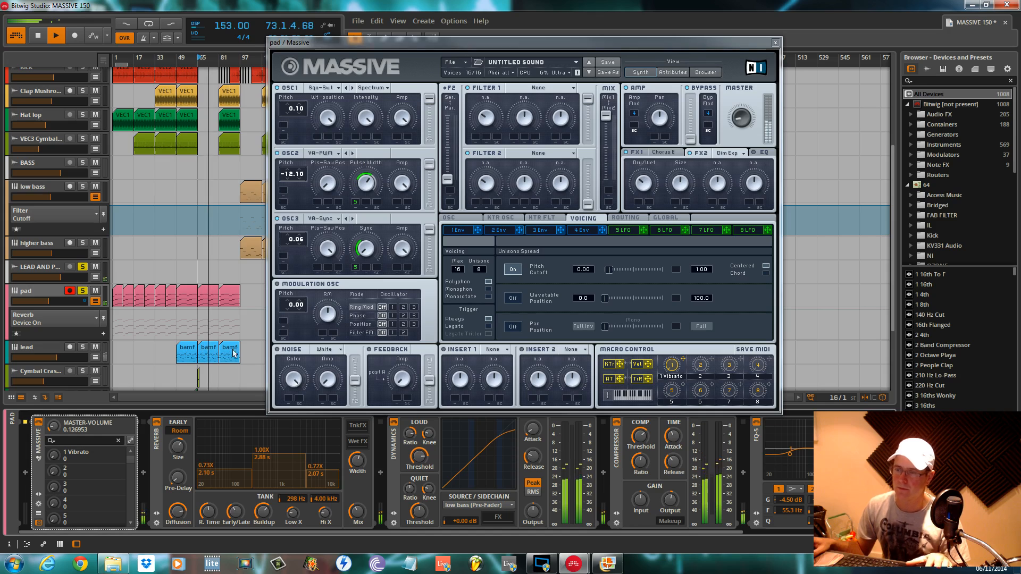
{"action": "key", "text": "space"}
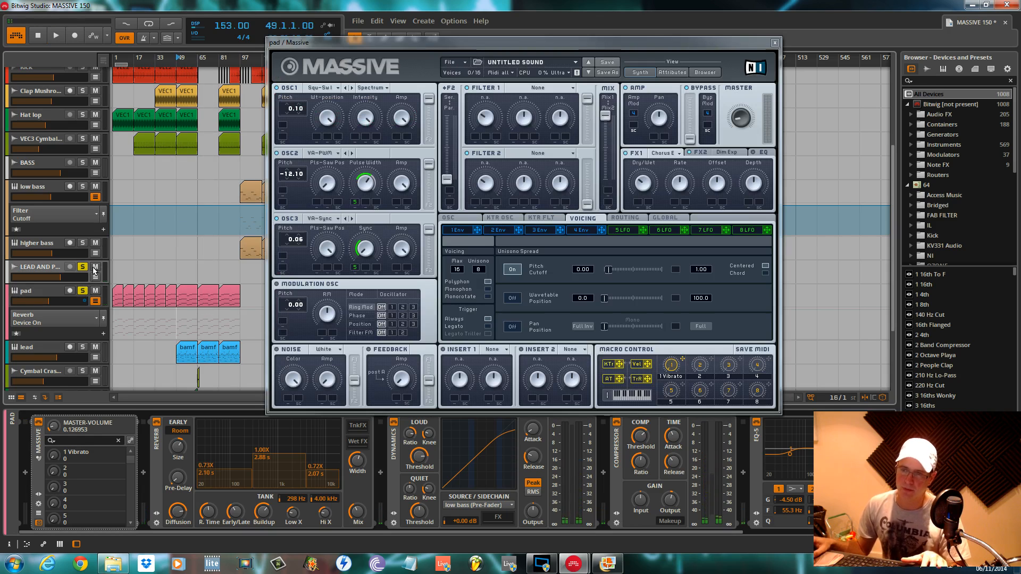
Unsolo the pad and its group, and play the full mix from bar 49 while viewing the Master track's device chain.
{"action": "left_click", "coordinate": [82, 291]}
{"action": "key", "text": "space"}
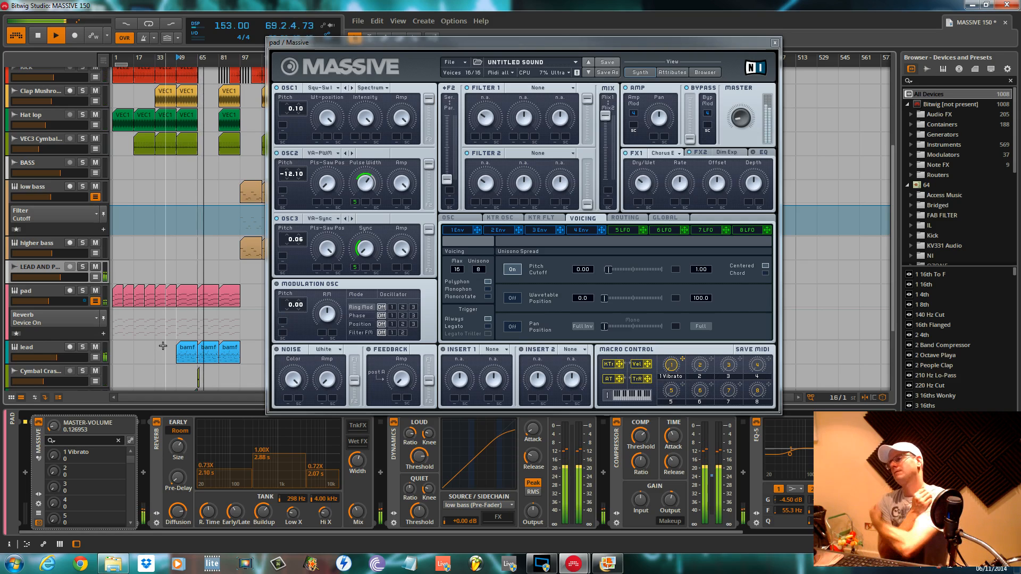
{"action": "scroll", "coordinate": [82, 349], "scroll_direction": "down", "scroll_amount": 3}
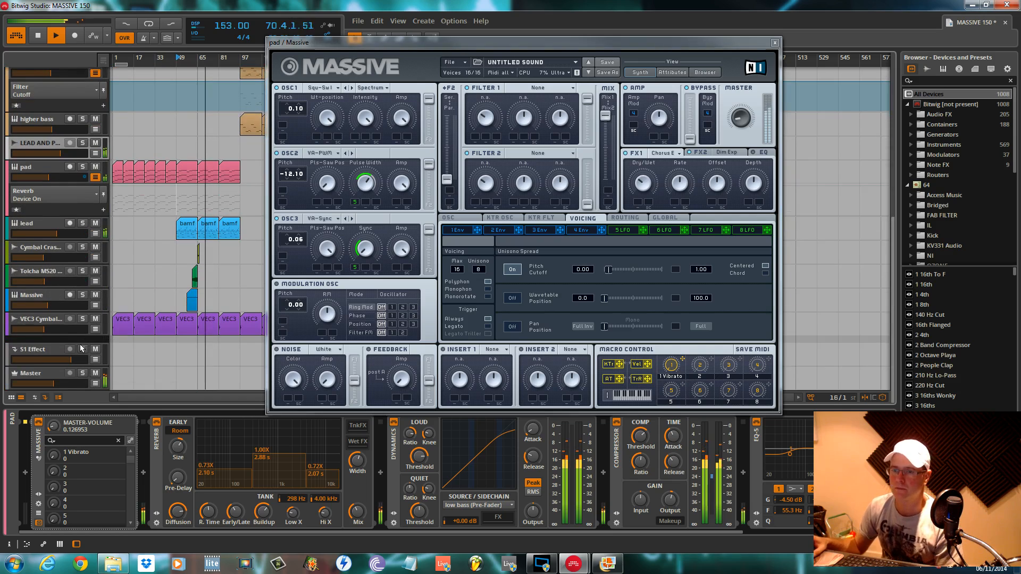
{"action": "left_click", "coordinate": [67, 378]}
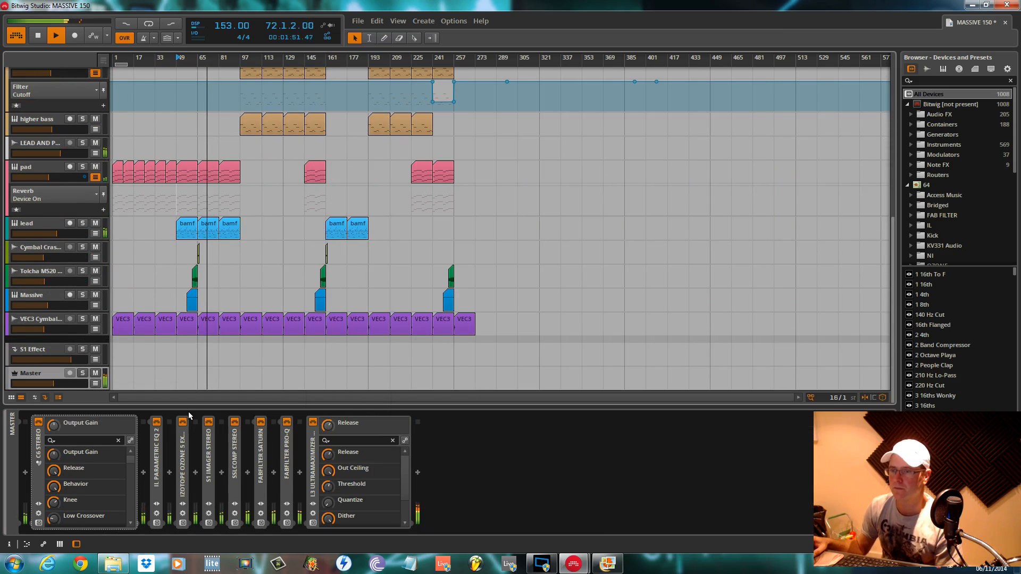
{"action": "left_click", "coordinate": [47, 166]}
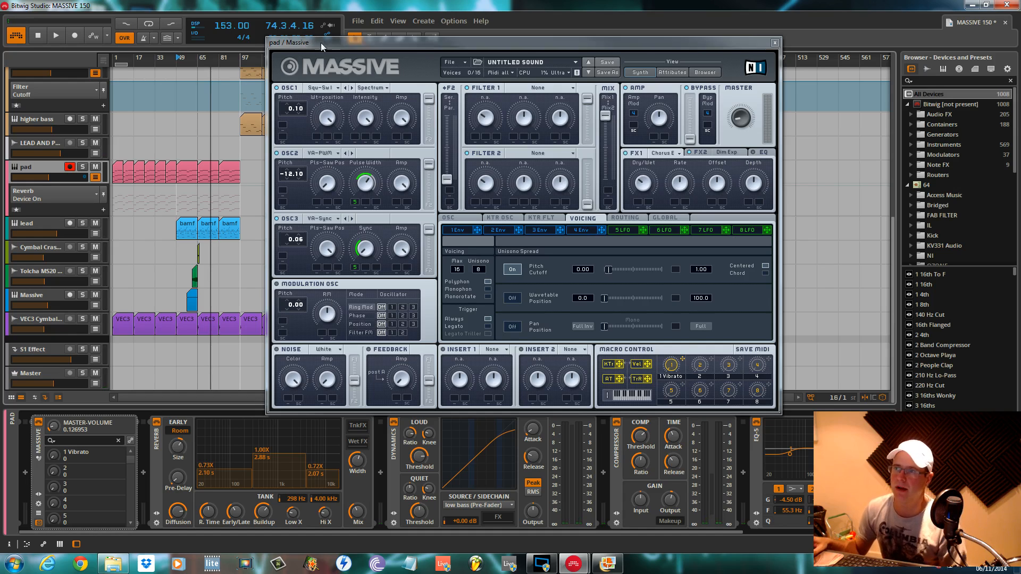
Move the pad's Massive window aside to uncover the arrangement's tracks and clips.
{"action": "left_click_drag", "start_coordinate": [322, 48], "coordinate": [330, 68]}
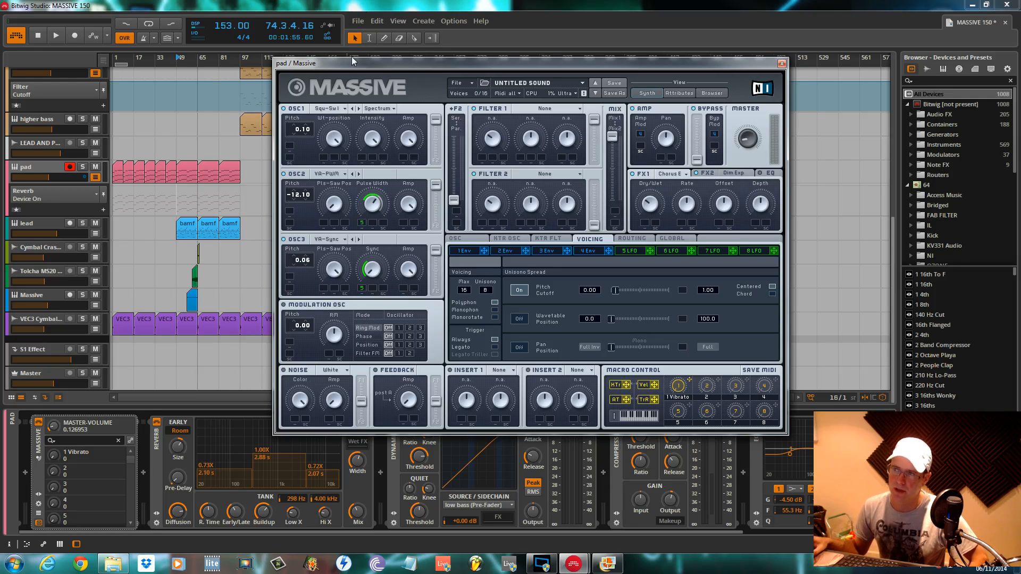
{"action": "left_click_drag", "start_coordinate": [351, 68], "coordinate": [304, 114]}
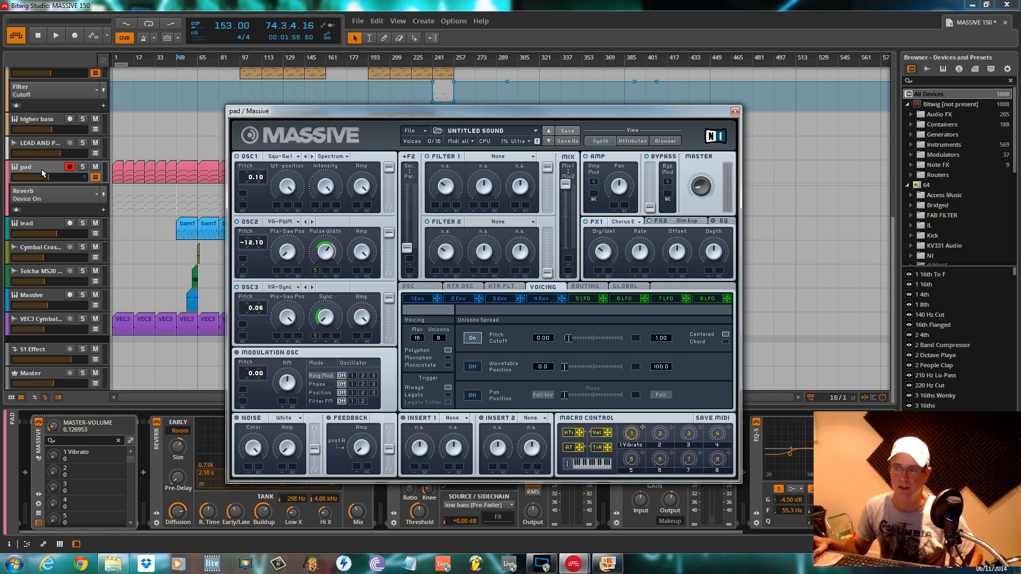
{"action": "left_click_drag", "start_coordinate": [515, 111], "coordinate": [513, 62]}
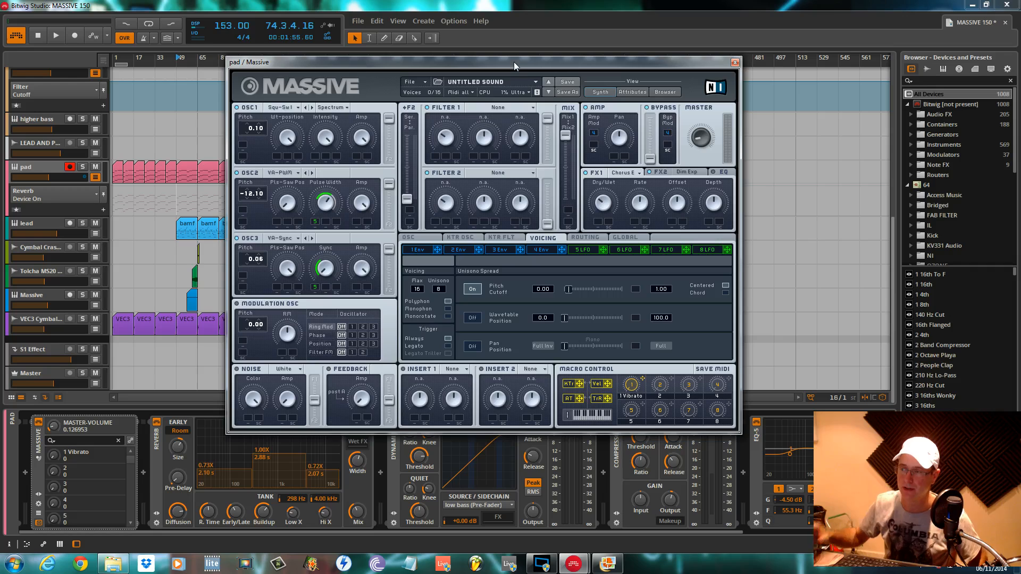
{"action": "mouse_move", "coordinate": [514, 62]}
{"action": "left_mouse_down"}
{"action": "mouse_move", "coordinate": [504, 187]}
{"action": "mouse_move", "coordinate": [509, 63]}
{"action": "left_mouse_up"}
{"action": "left_click_drag", "start_coordinate": [435, 63], "coordinate": [568, 126]}
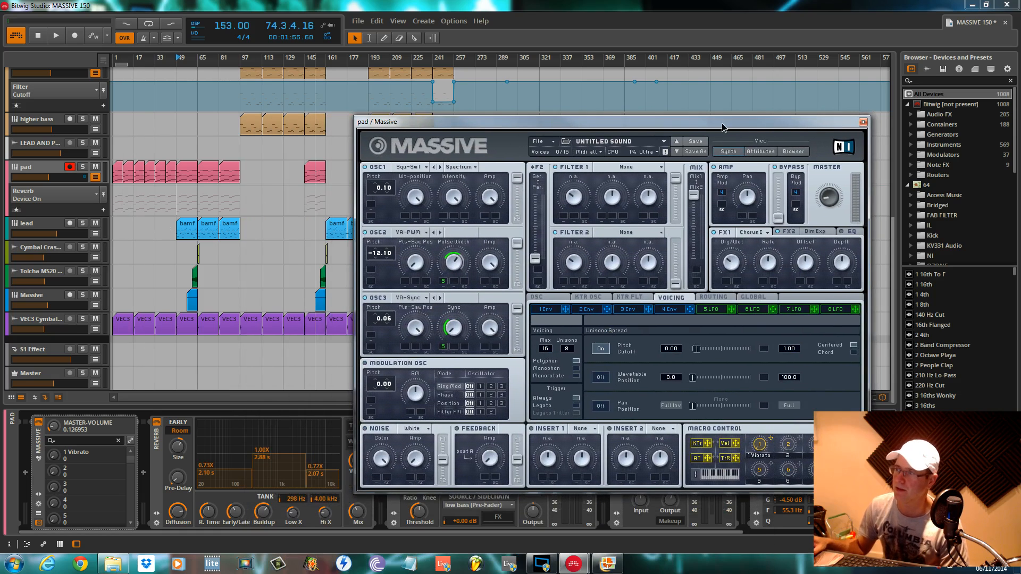
{"action": "left_click_drag", "start_coordinate": [722, 127], "coordinate": [760, 134]}
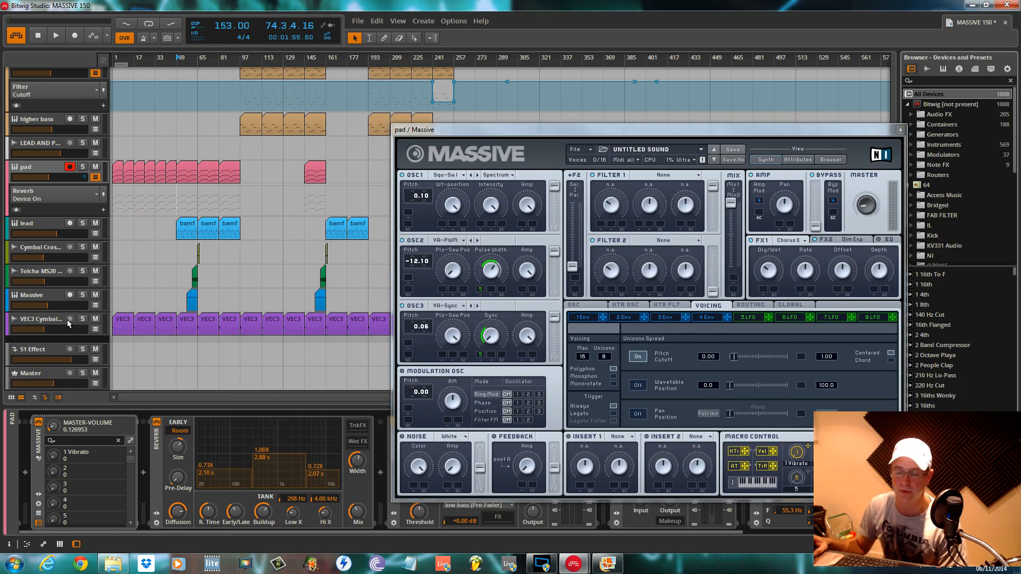
Look through the arrangement from the plucks and drums to the basses and pad, including the Massive track's device.
{"action": "scroll", "coordinate": [68, 322], "scroll_direction": "up", "scroll_amount": 10}
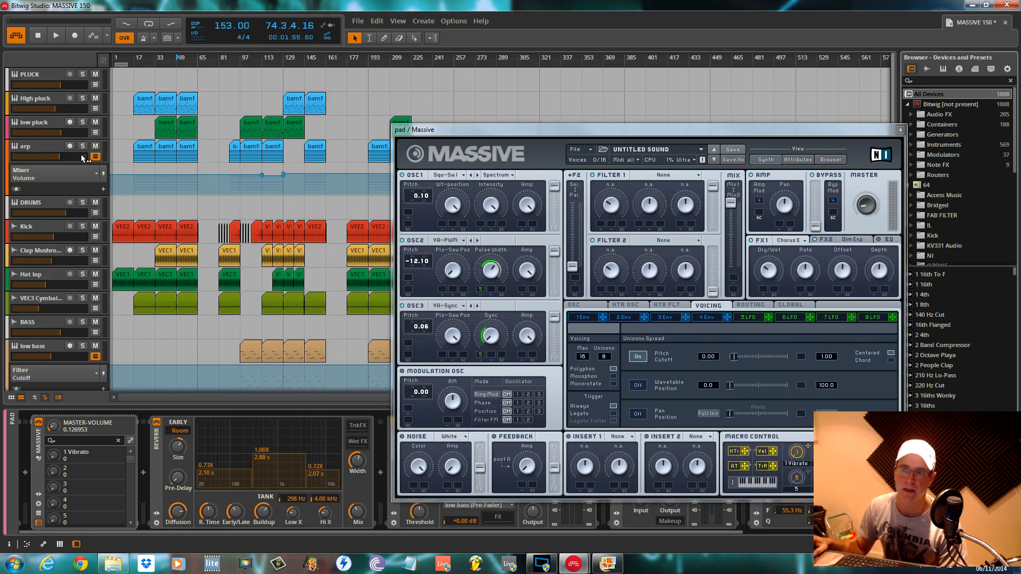
{"action": "scroll", "coordinate": [58, 176], "scroll_direction": "down", "scroll_amount": 6}
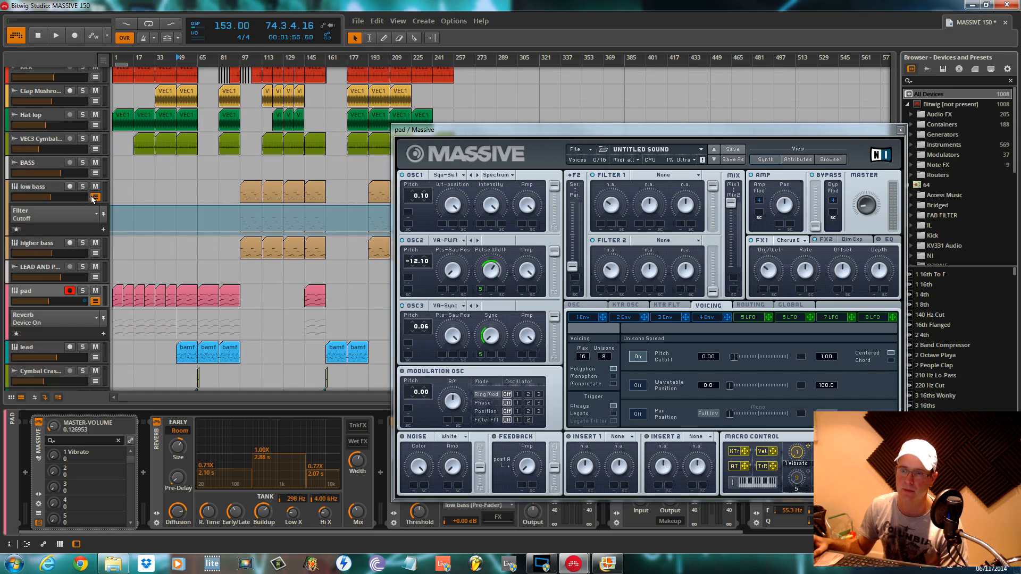
{"action": "scroll", "coordinate": [76, 170], "scroll_direction": "down", "scroll_amount": 1}
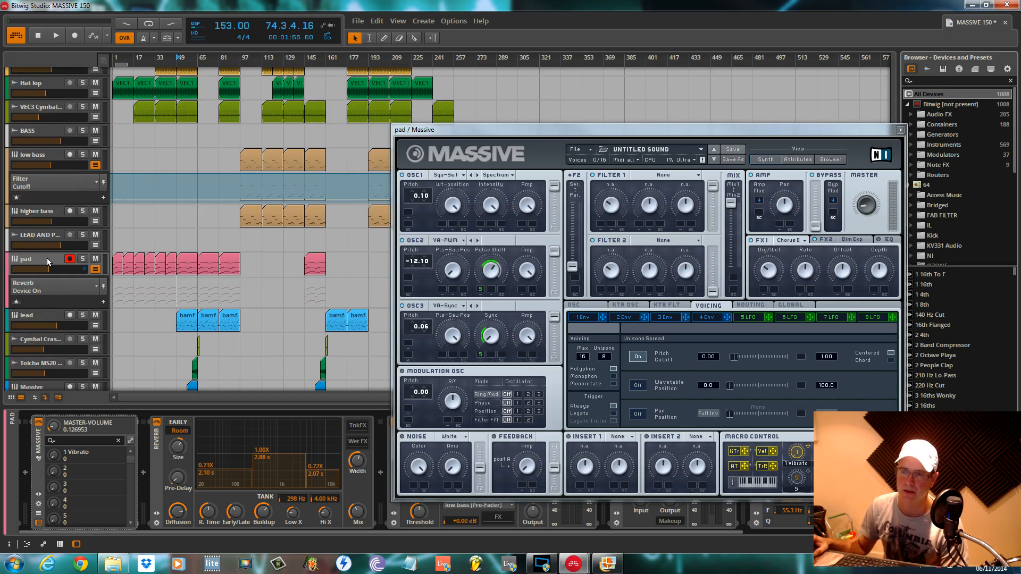
{"action": "scroll", "coordinate": [49, 261], "scroll_direction": "down", "scroll_amount": 2}
{"action": "scroll", "coordinate": [49, 264], "scroll_direction": "down", "scroll_amount": 1}
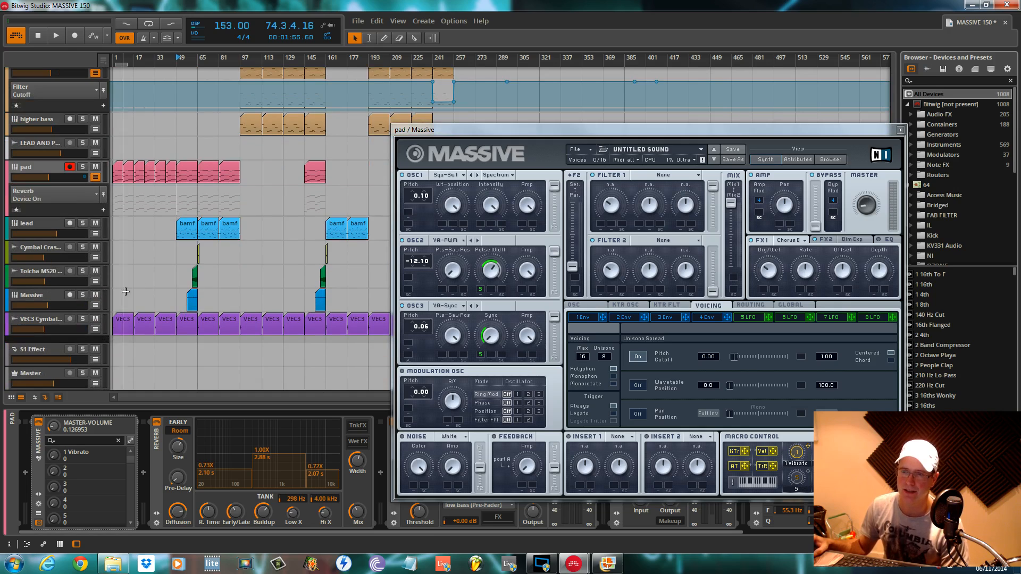
{"action": "left_click", "coordinate": [49, 299]}
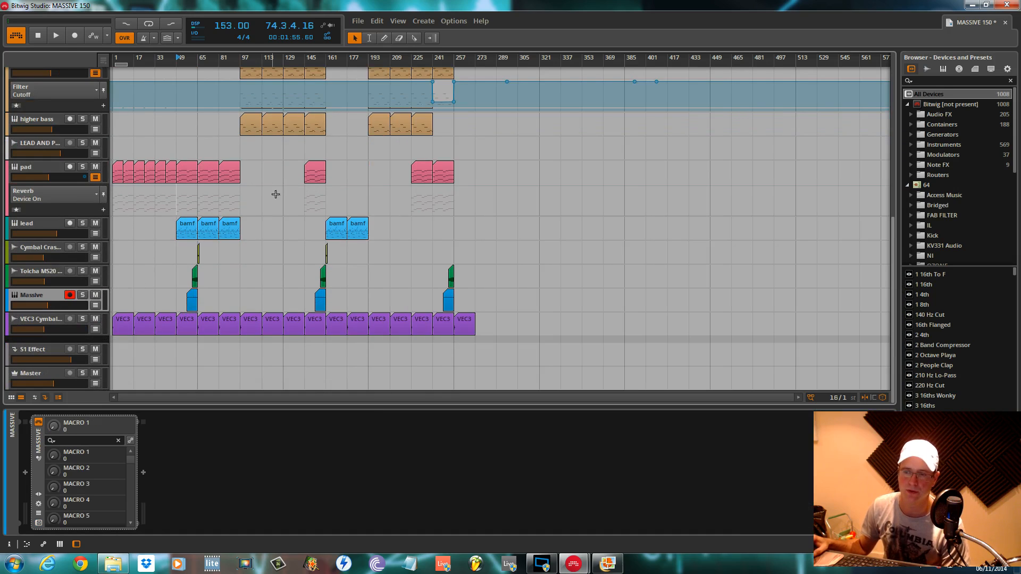
{"action": "scroll", "coordinate": [159, 257], "scroll_direction": "up", "scroll_amount": 2}
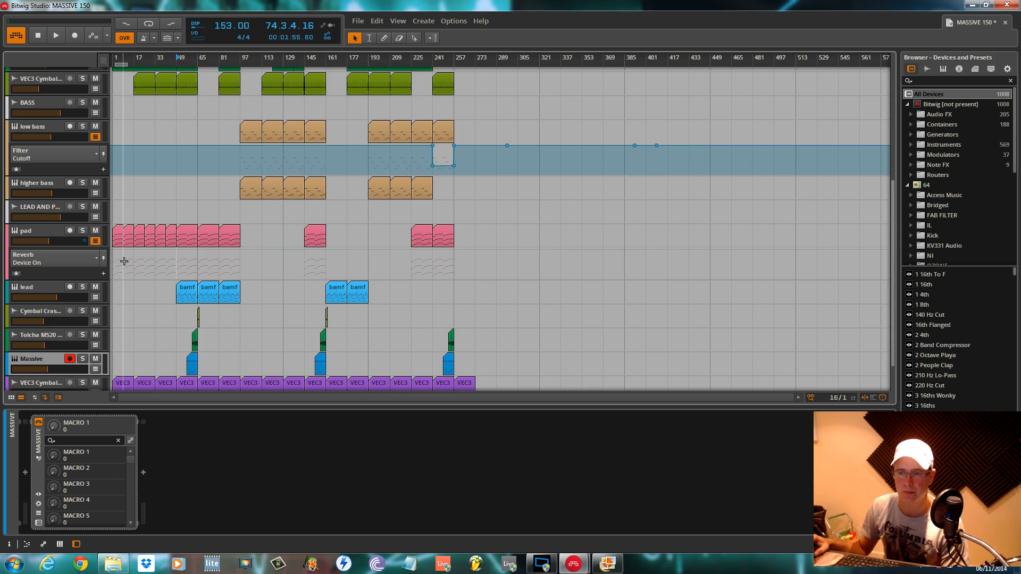
{"action": "scroll", "coordinate": [124, 261], "scroll_direction": "up", "scroll_amount": 6}
{"action": "scroll", "coordinate": [124, 261], "scroll_direction": "down", "scroll_amount": 3}
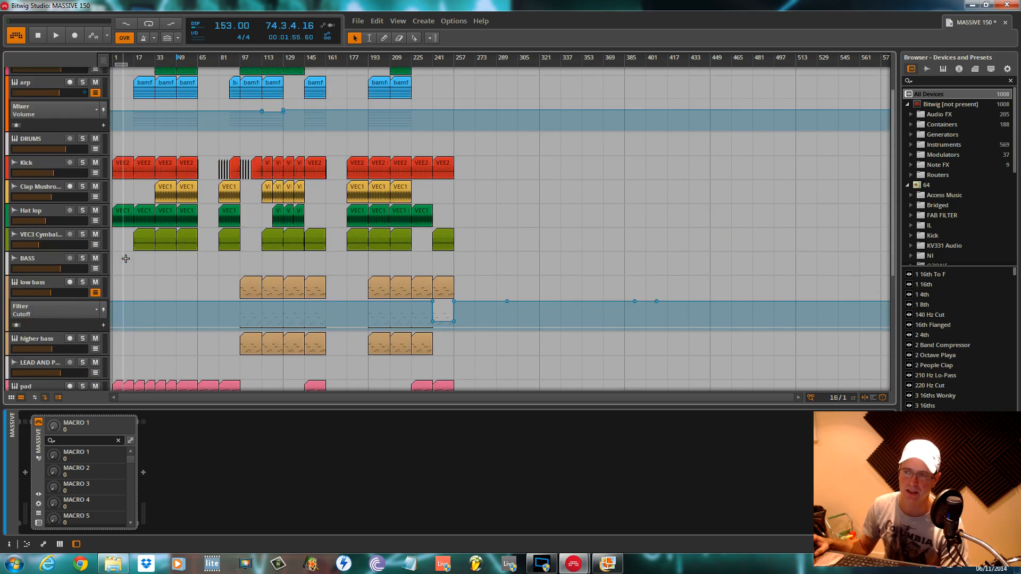